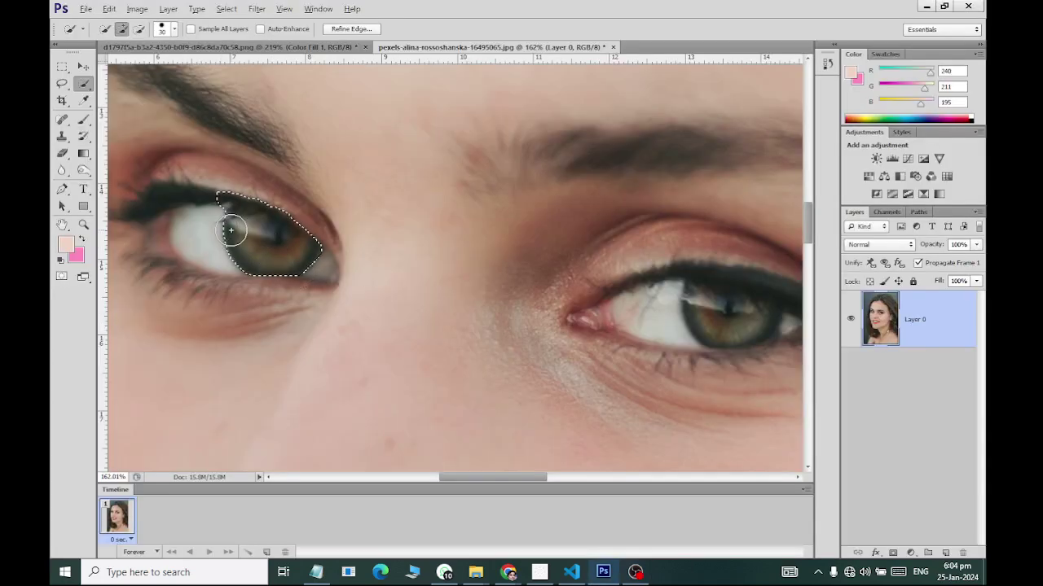
# - Refine the Quick Selection to both irises, subtracting the eyelid and corner areas around each eye
pyautogui.moveTo(233, 228); pyautogui.dragTo(211, 192)
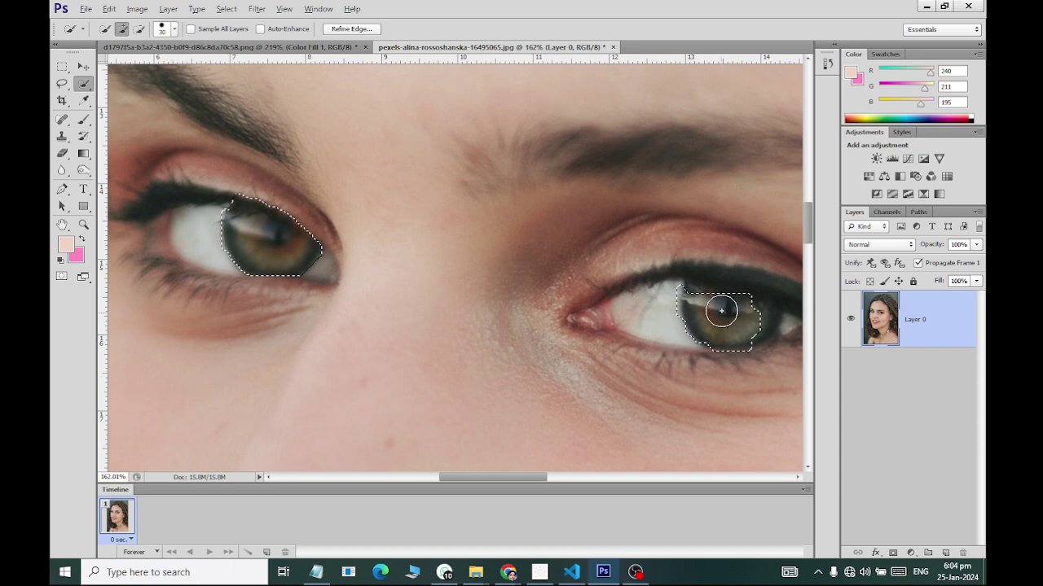
pyautogui.moveTo(721, 304); pyautogui.dragTo(745, 305)
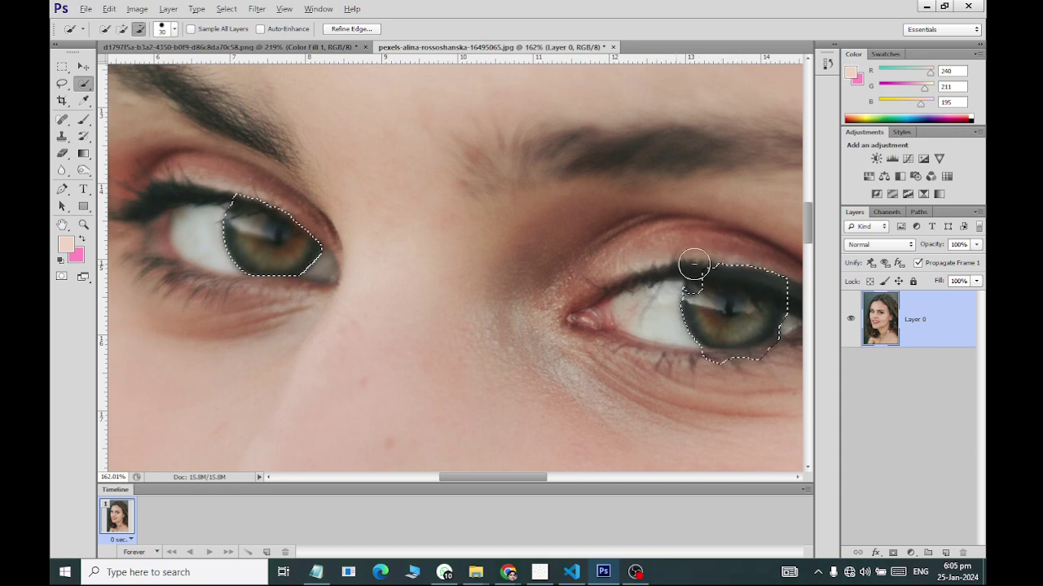
pyautogui.click(775, 280)
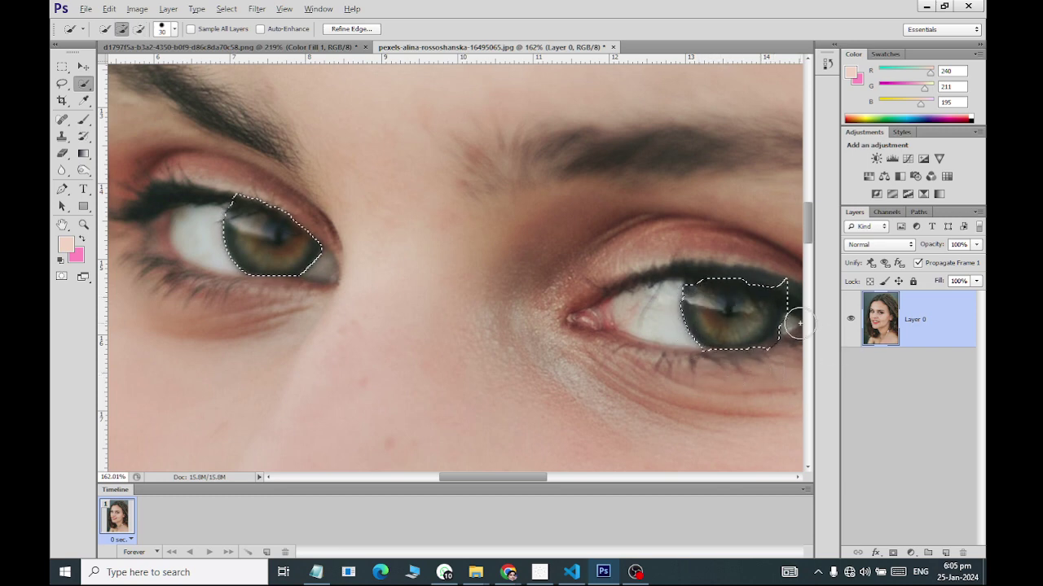
pyautogui.moveTo(787, 274); pyautogui.dragTo(798, 298)
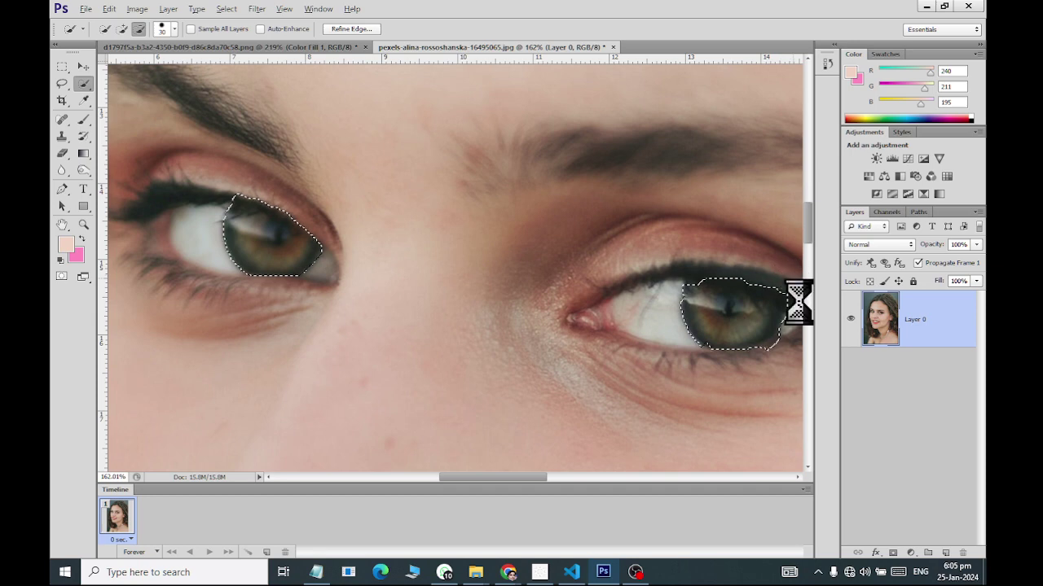
pyautogui.moveTo(780, 356); pyautogui.dragTo(795, 344)
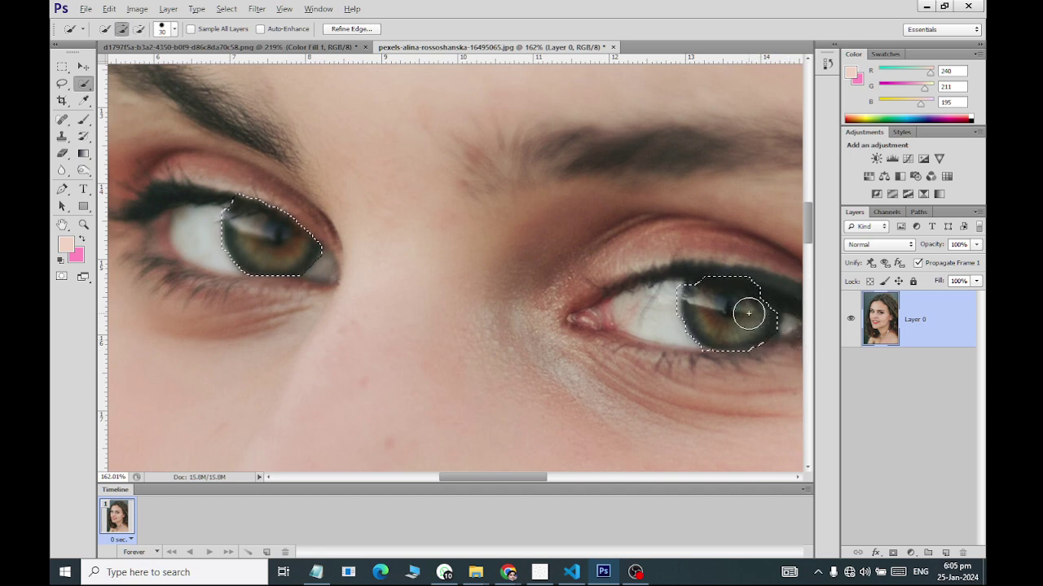
pyautogui.press('alt')
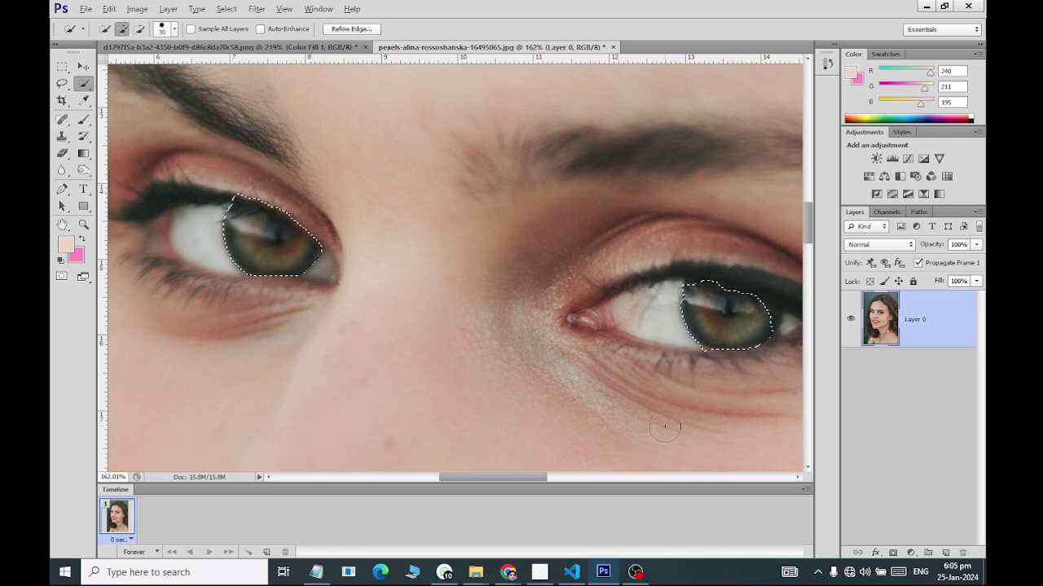
pyautogui.press('alt')
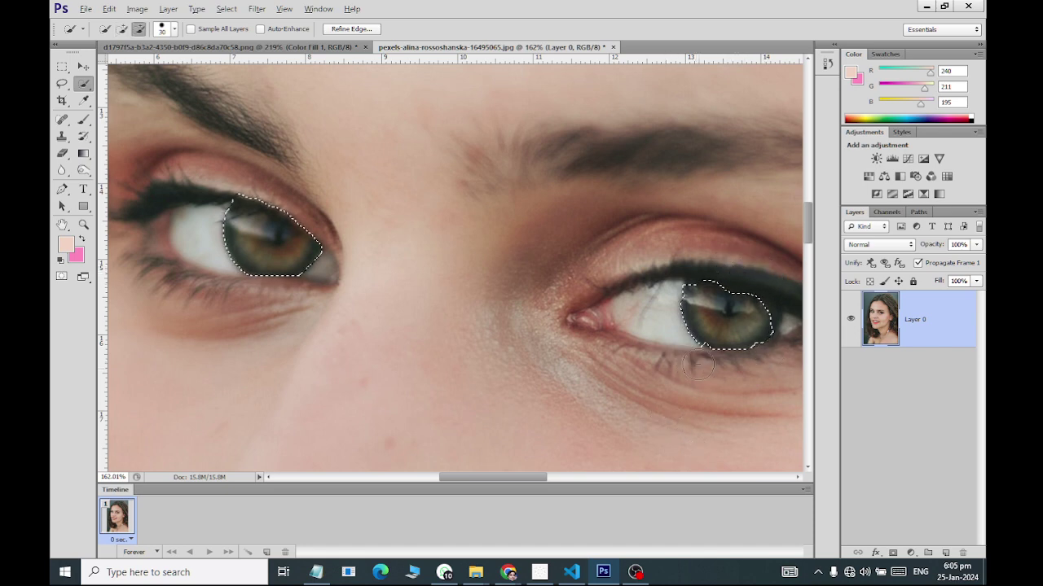
pyautogui.scroll(2, 709, 365)
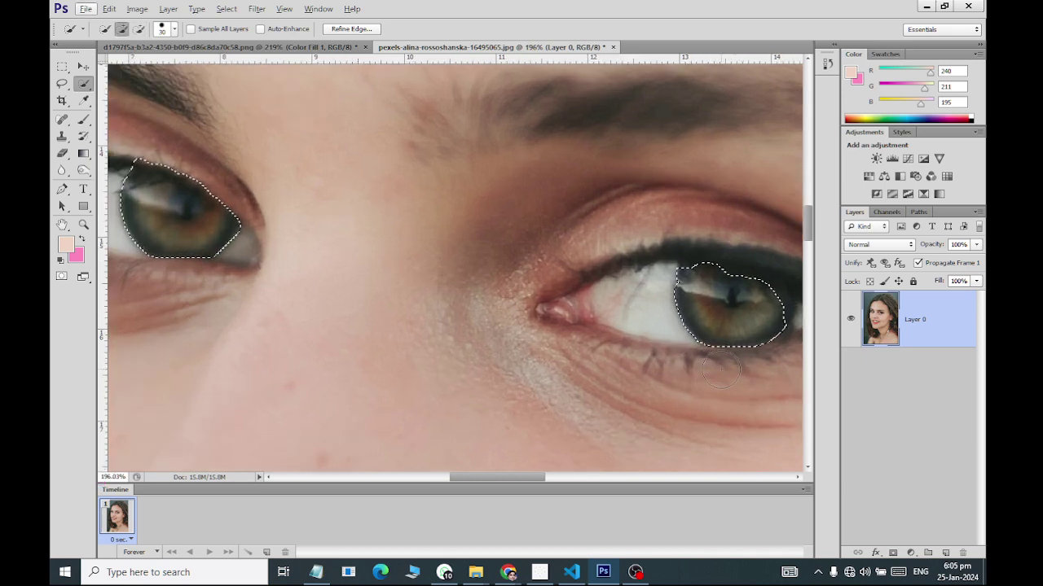
pyautogui.hscroll(2, 505, 361)
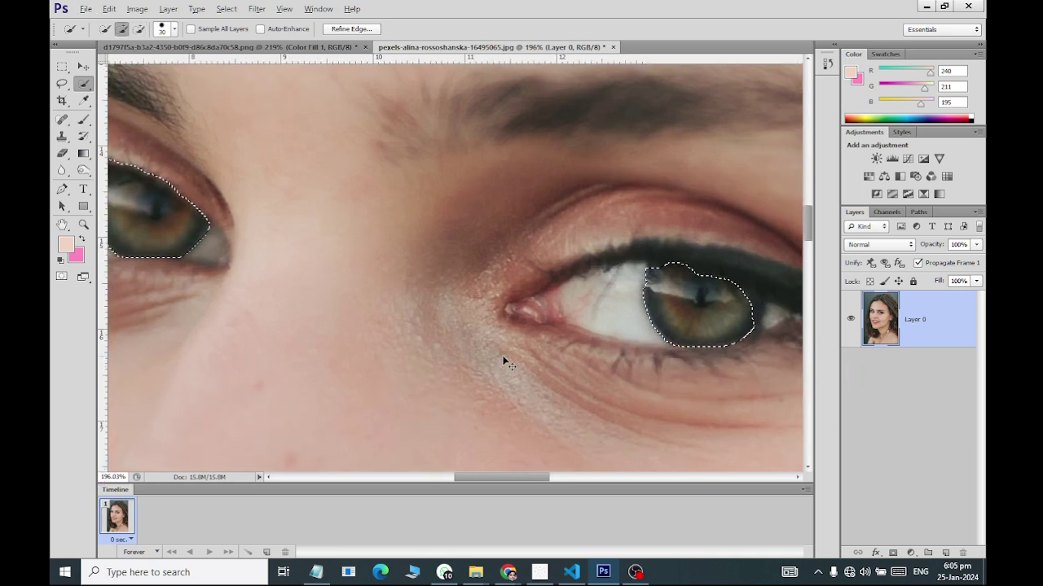
pyautogui.press('alt')
pyautogui.scroll(-2, 506, 348)
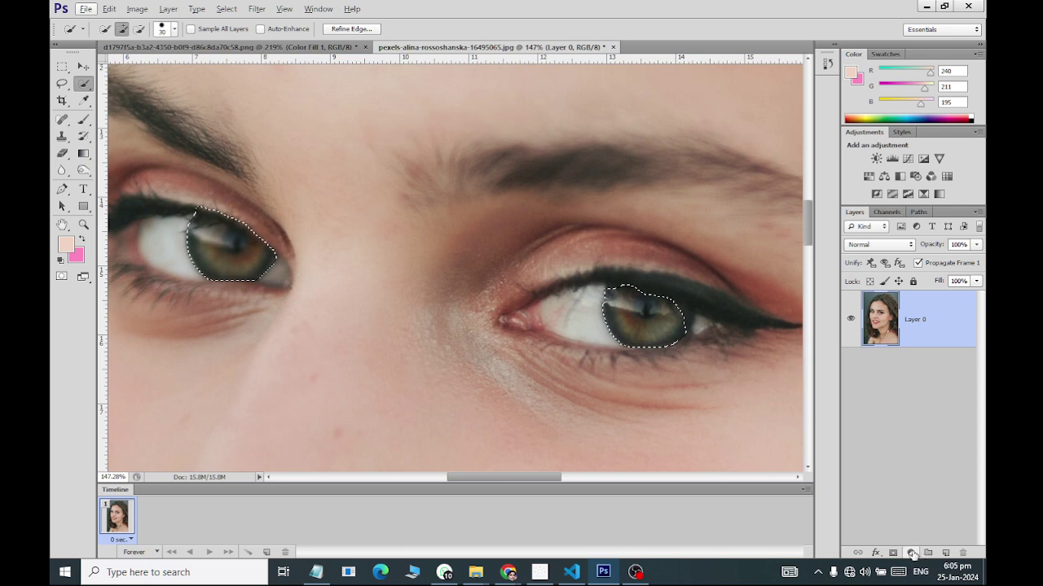
# - Add a Hue/Saturation adjustment on the iris selection with Hue -137 and Lightness -3
pyautogui.click(913, 553)
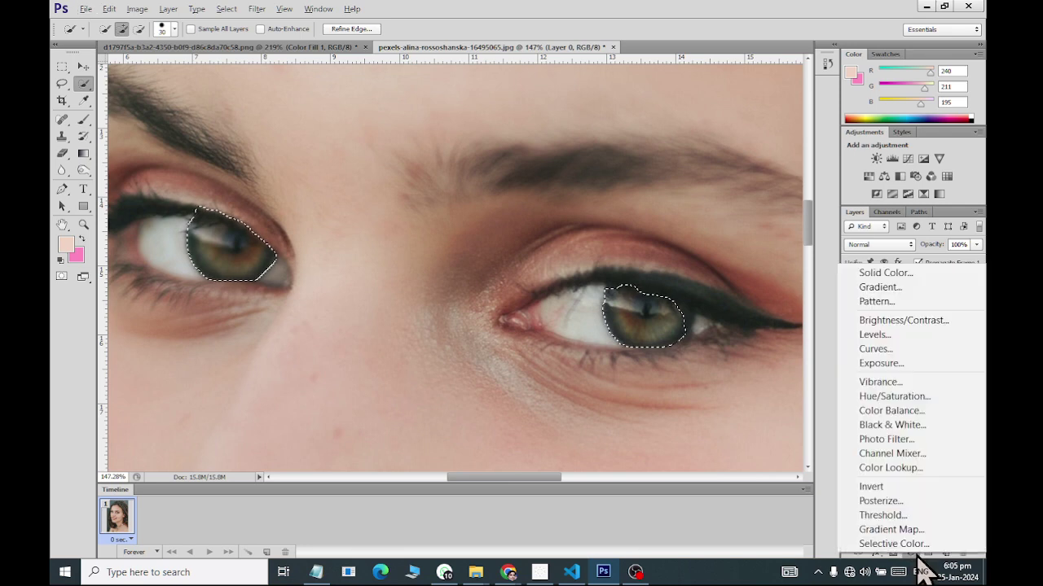
pyautogui.click(919, 397)
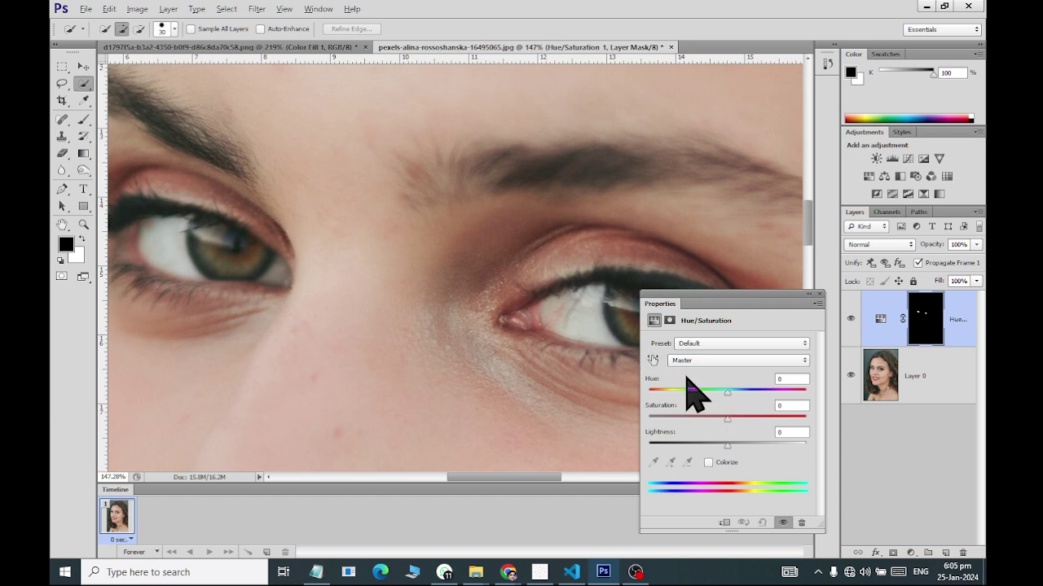
pyautogui.moveTo(727, 392)
pyautogui.mouseDown()
pyautogui.moveTo(777, 400)
pyautogui.moveTo(657, 401)
pyautogui.moveTo(786, 389)
pyautogui.moveTo(663, 391)
pyautogui.mouseUp()
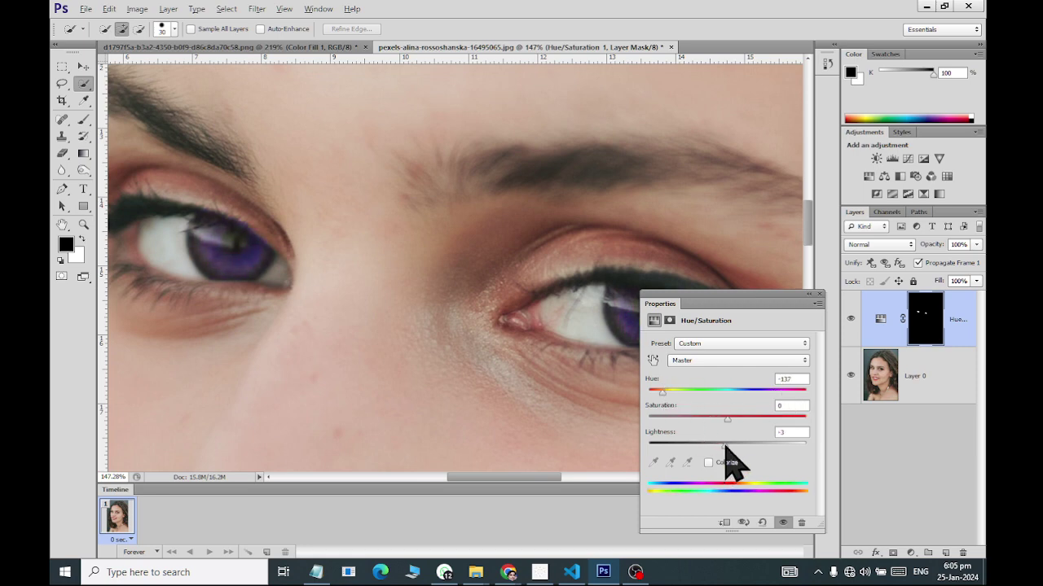
pyautogui.moveTo(726, 446)
pyautogui.mouseDown()
pyautogui.moveTo(762, 447)
pyautogui.moveTo(724, 446)
pyautogui.moveTo(734, 446)
pyautogui.moveTo(730, 419)
pyautogui.moveTo(757, 419)
pyautogui.moveTo(701, 419)
pyautogui.moveTo(773, 418)
pyautogui.mouseUp()
# - Collapse Properties and toggle the Hue/Saturation layer off and on to compare with the original eyes
pyautogui.click(809, 294)
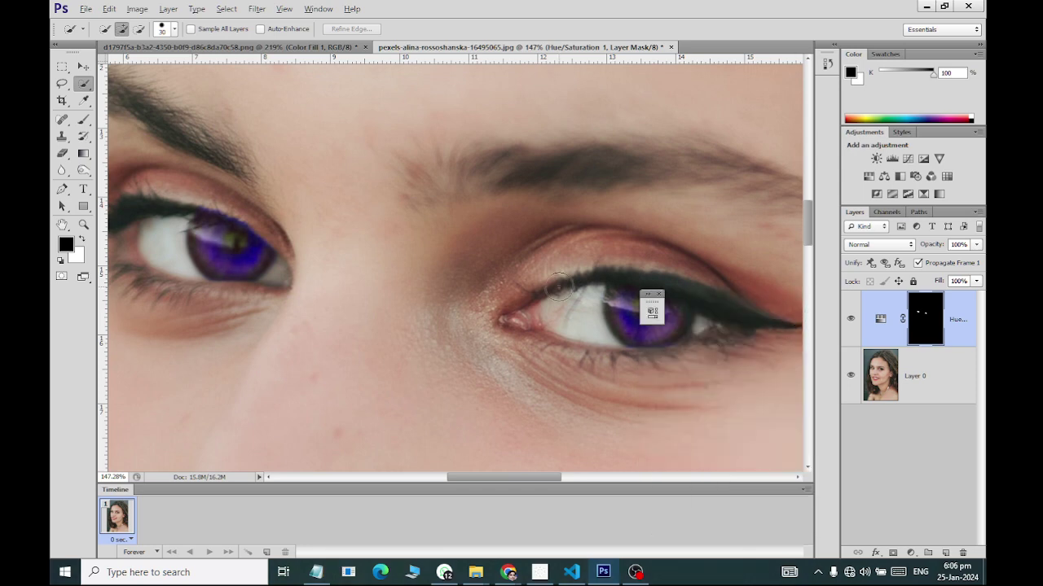
pyautogui.scroll(-5, 566, 279)
pyautogui.scroll(-2, 565, 279)
pyautogui.scroll(-1, 709, 326)
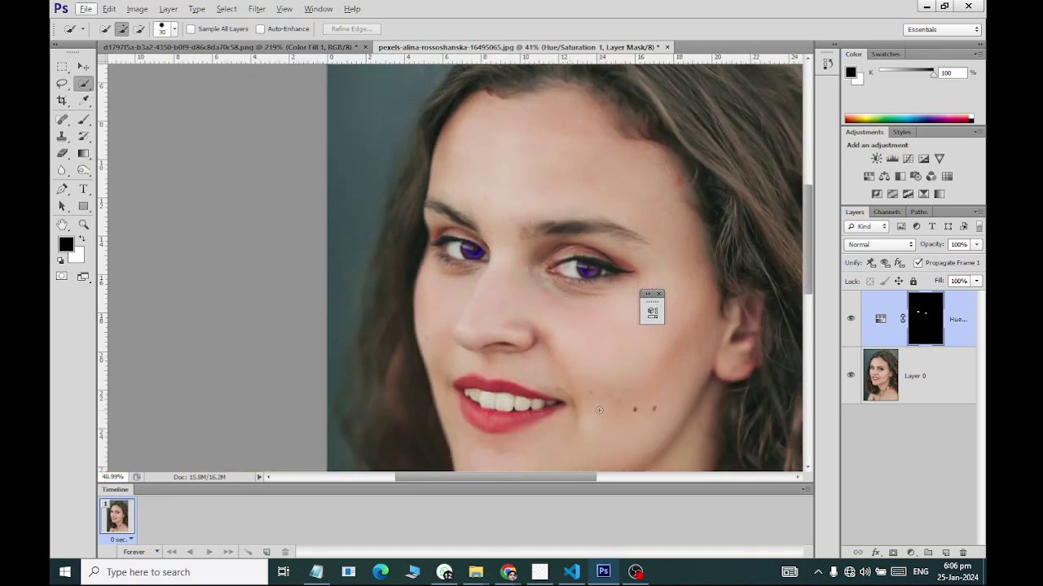
pyautogui.click(850, 319)
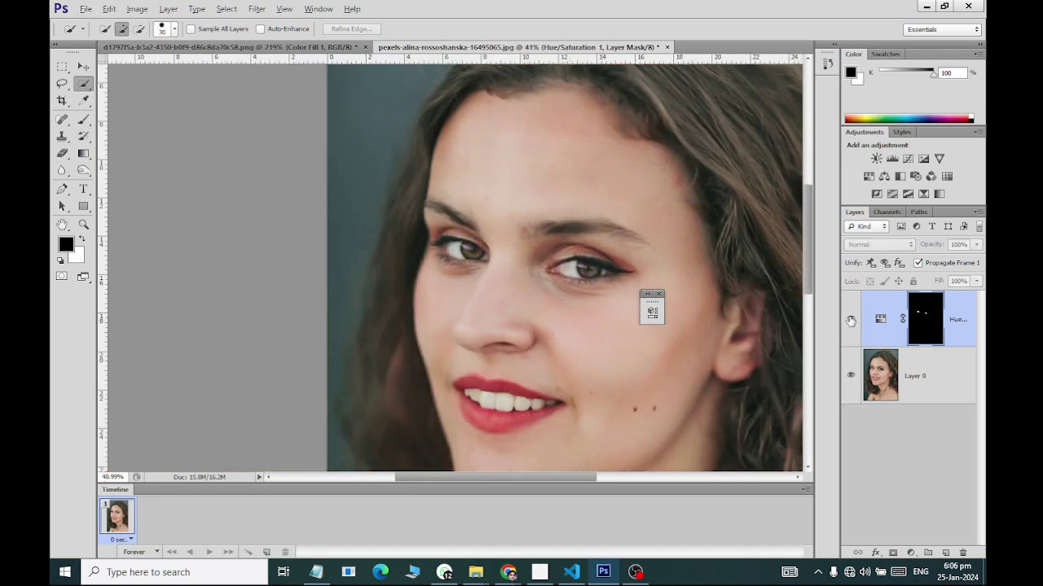
pyautogui.click(850, 320)
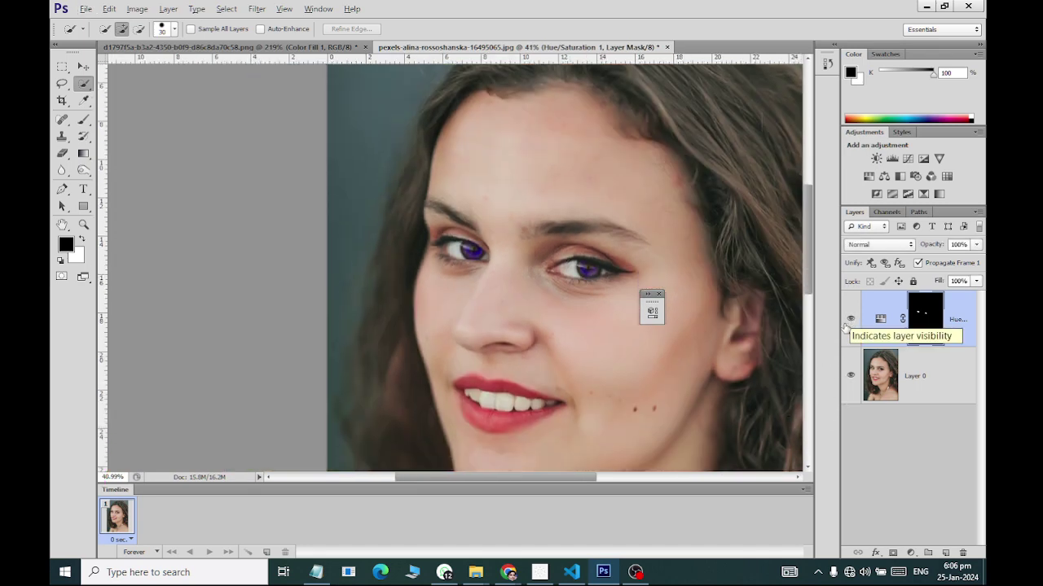
# - Zoom in on the mouth, make Layer 0 active, and open the selection tool choices
pyautogui.scroll(1, 480, 440)
pyautogui.scroll(3, 493, 433)
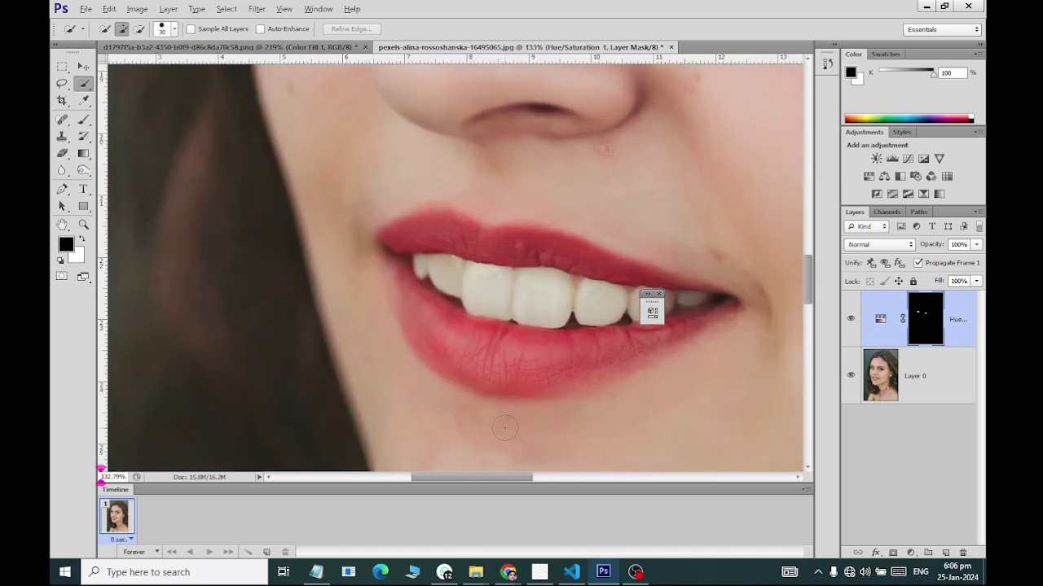
pyautogui.hscroll(2, 721, 396)
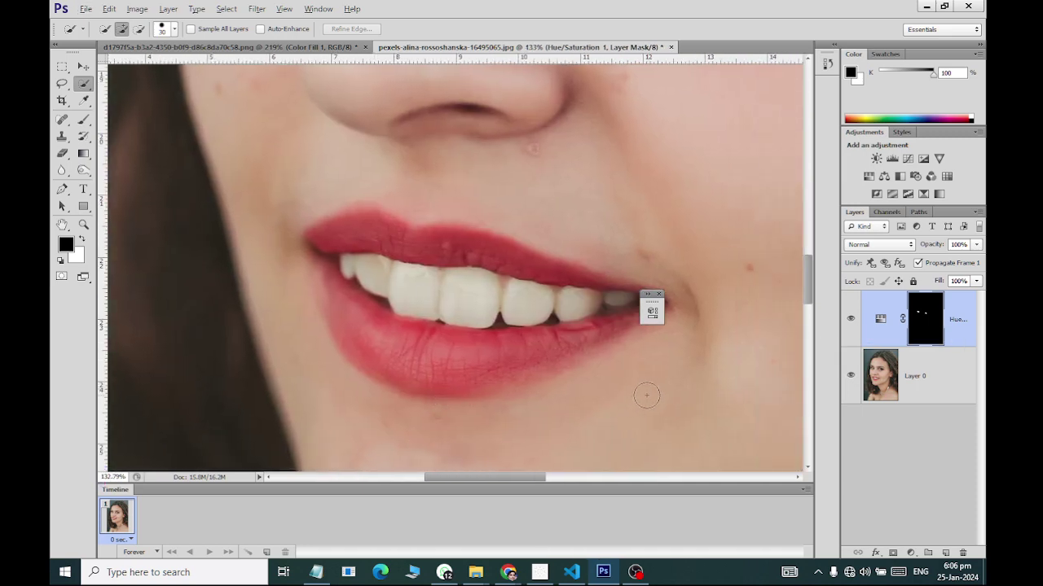
pyautogui.scroll(1, 646, 396)
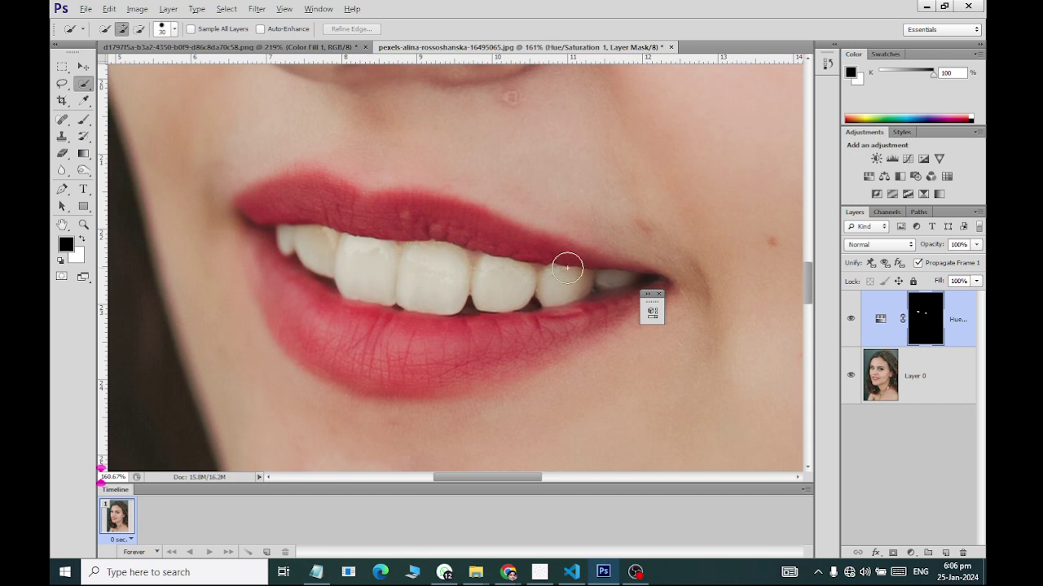
pyautogui.click(884, 373)
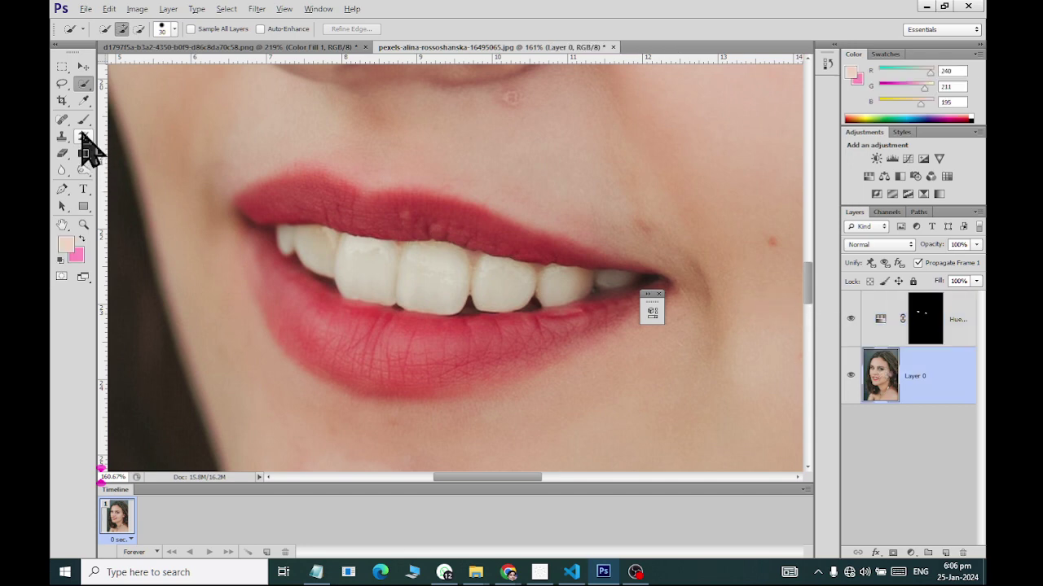
pyautogui.rightClick(84, 83)
# - Quick-select both lips, refining the selection along the upper lip, corners and left edge
pyautogui.click(127, 83)
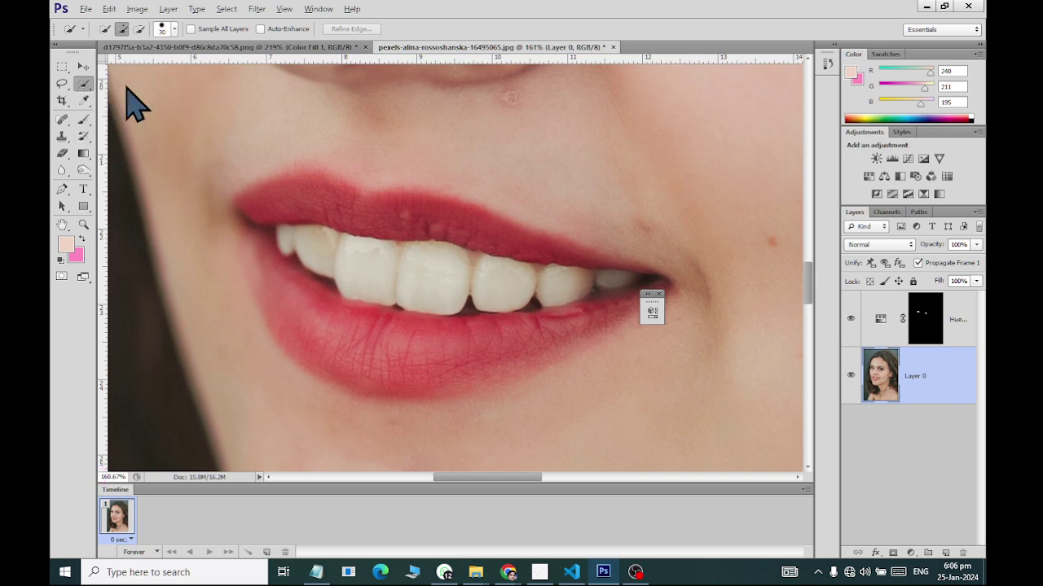
pyautogui.click(258, 210)
pyautogui.moveTo(258, 210)
pyautogui.mouseDown()
pyautogui.moveTo(321, 196)
pyautogui.moveTo(467, 222)
pyautogui.moveTo(642, 279)
pyautogui.moveTo(562, 328)
pyautogui.moveTo(422, 361)
pyautogui.moveTo(355, 344)
pyautogui.mouseUp()
pyautogui.moveTo(272, 291)
pyautogui.mouseDown()
pyautogui.moveTo(256, 242)
pyautogui.moveTo(261, 214)
pyautogui.moveTo(280, 199)
pyautogui.moveTo(353, 198)
pyautogui.mouseUp()
pyautogui.scroll(2, 279, 200)
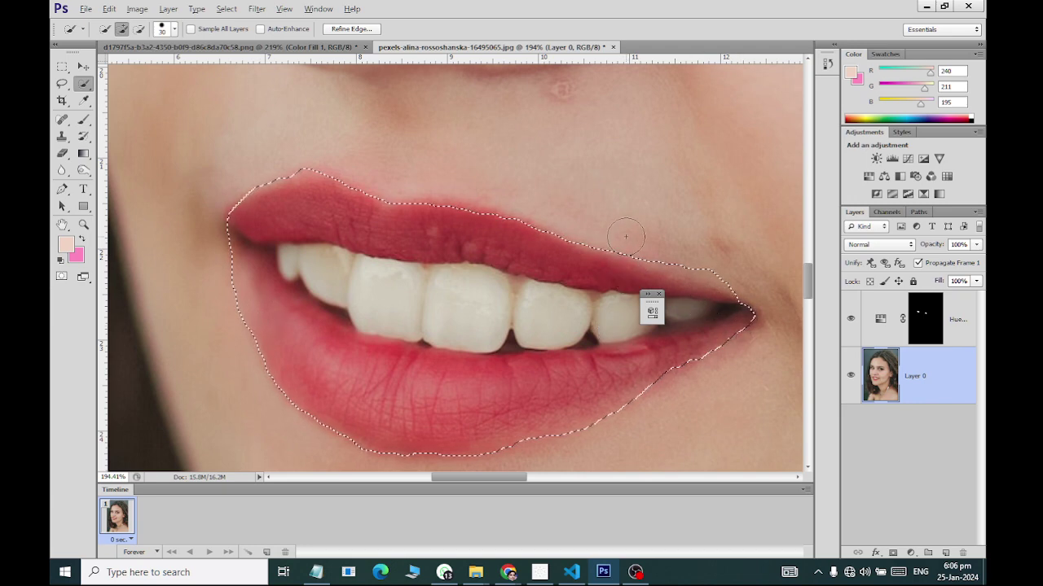
pyautogui.moveTo(626, 236); pyautogui.dragTo(687, 257)
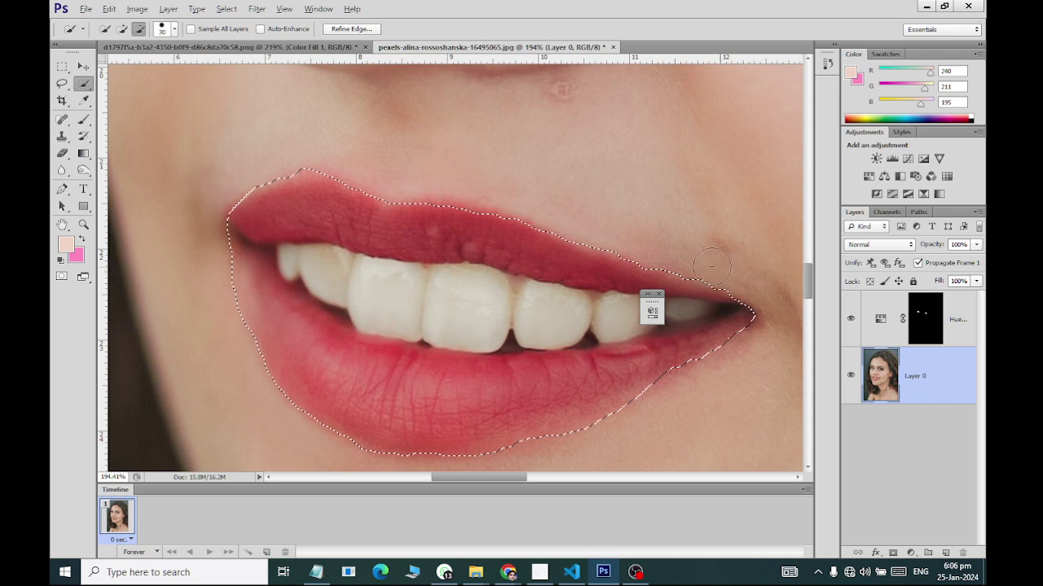
pyautogui.moveTo(733, 326); pyautogui.dragTo(573, 365)
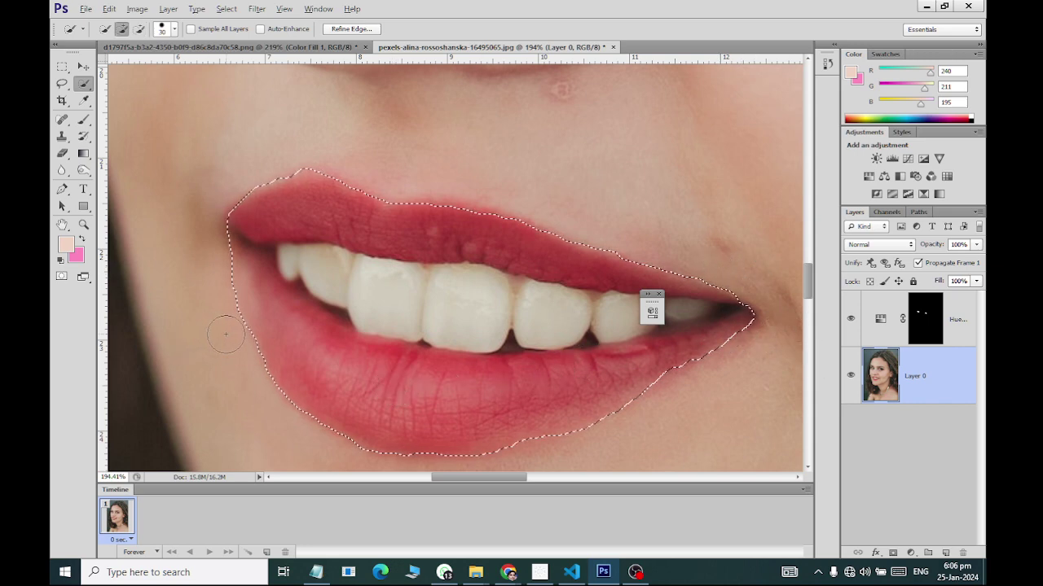
pyautogui.moveTo(210, 333)
pyautogui.mouseDown()
pyautogui.moveTo(223, 295)
pyautogui.moveTo(230, 326)
pyautogui.mouseUp()
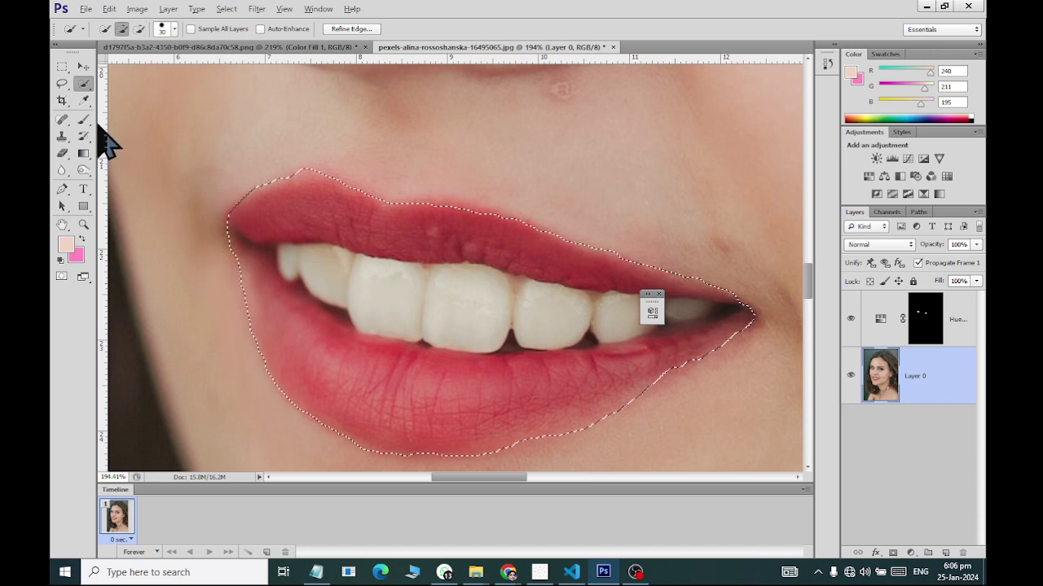
# - Switch to the Lasso tool and zoom in on the mouth
pyautogui.click(61, 83)
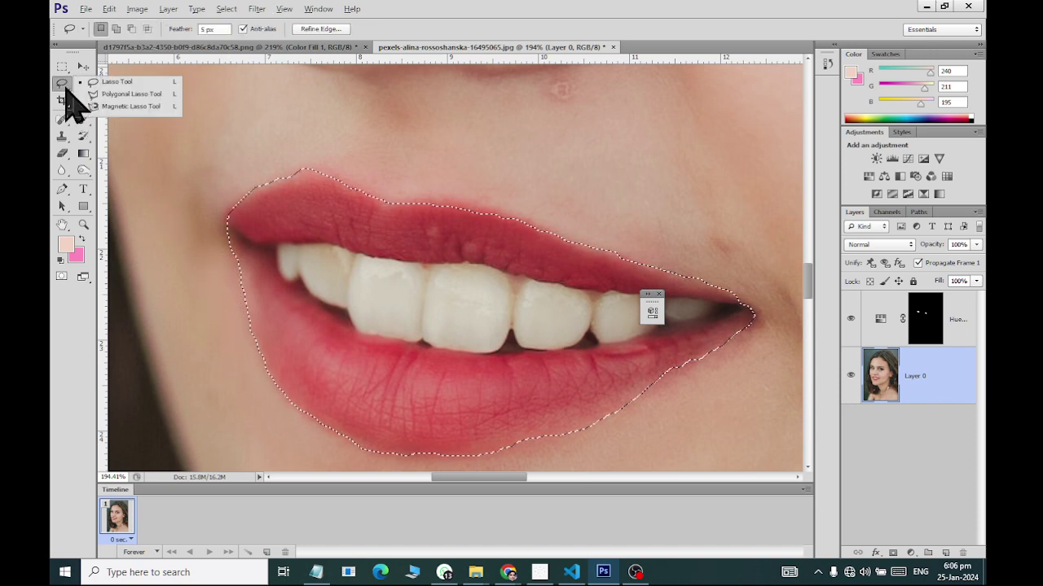
pyautogui.click(116, 86)
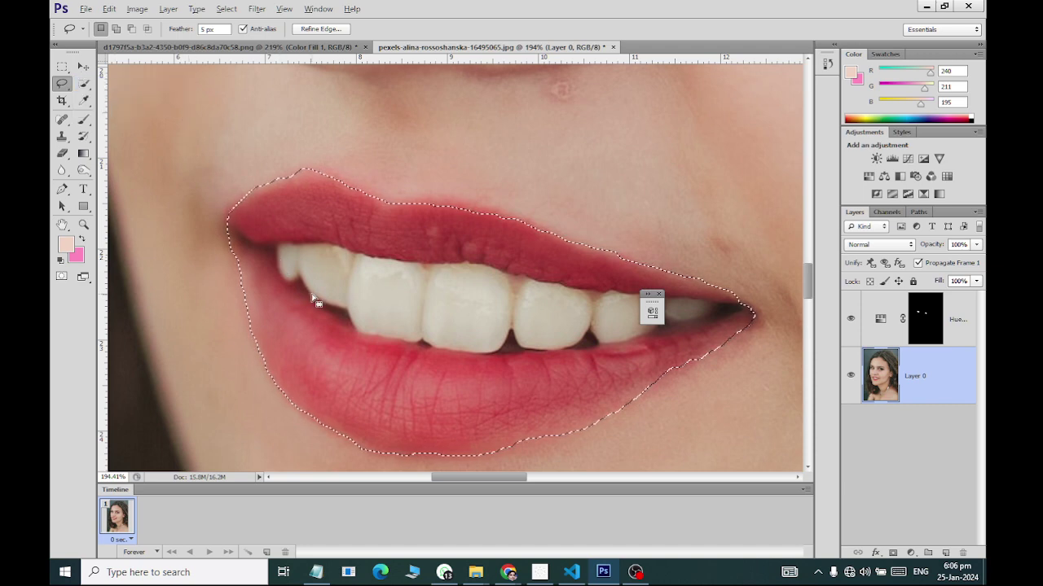
pyautogui.scroll(1, 313, 301)
pyautogui.scroll(1, 313, 302)
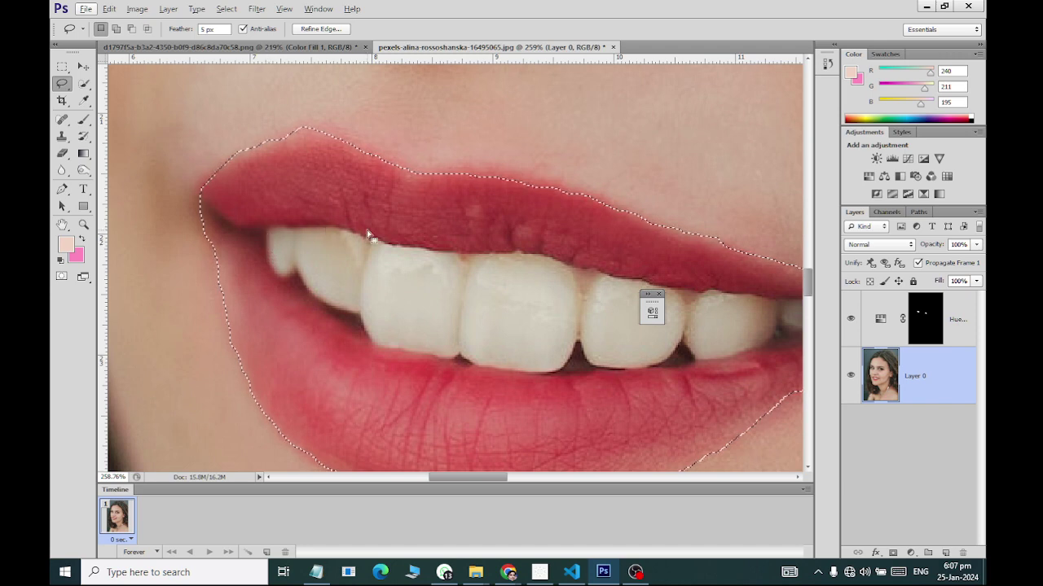
# - Trace along the teeth edge in subtract mode to cut the teeth out of the lip selection
pyautogui.press('alt')
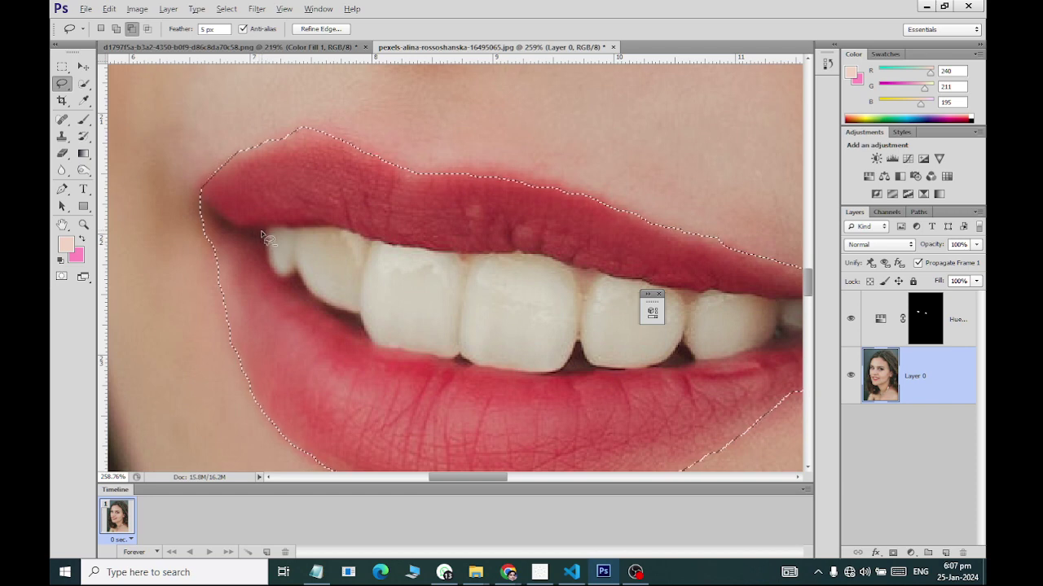
pyautogui.moveTo(261, 234); pyautogui.dragTo(284, 234)
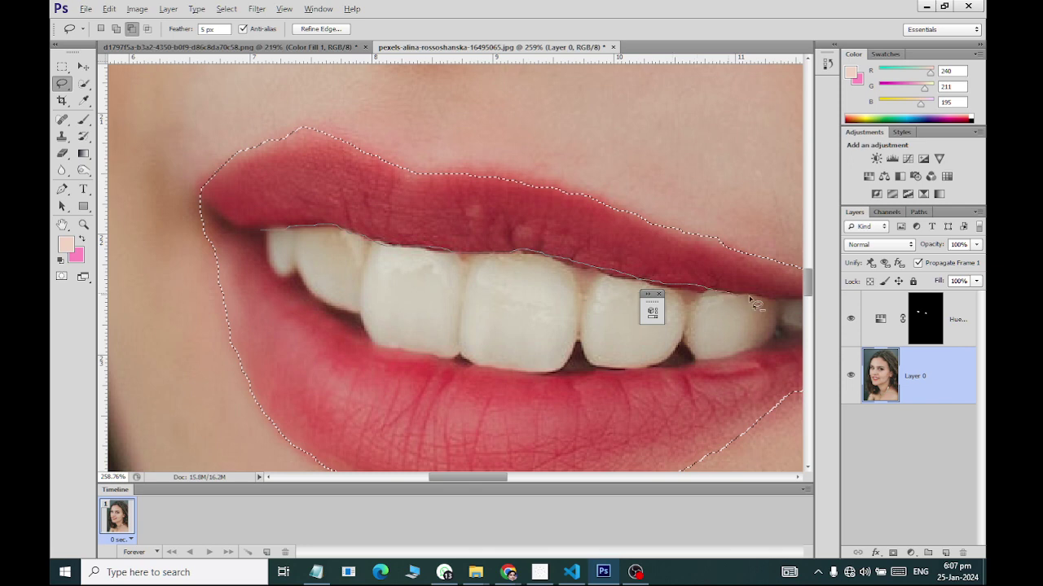
pyautogui.moveTo(784, 303); pyautogui.dragTo(244, 268)
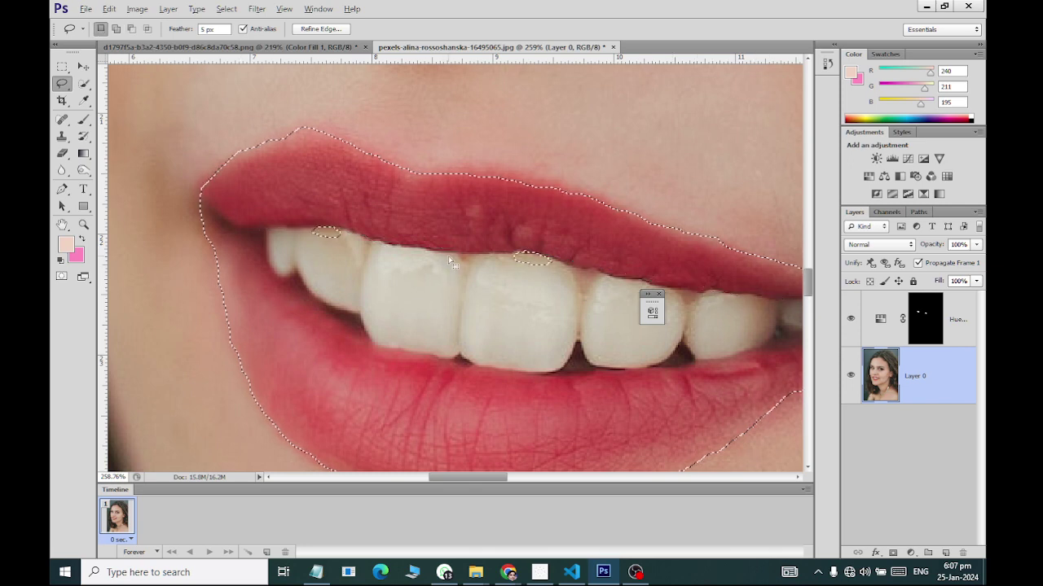
pyautogui.hotkey('ctrl', 'd')
pyautogui.hotkey('ctrl', 'z')
pyautogui.scroll(-1, 486, 261)
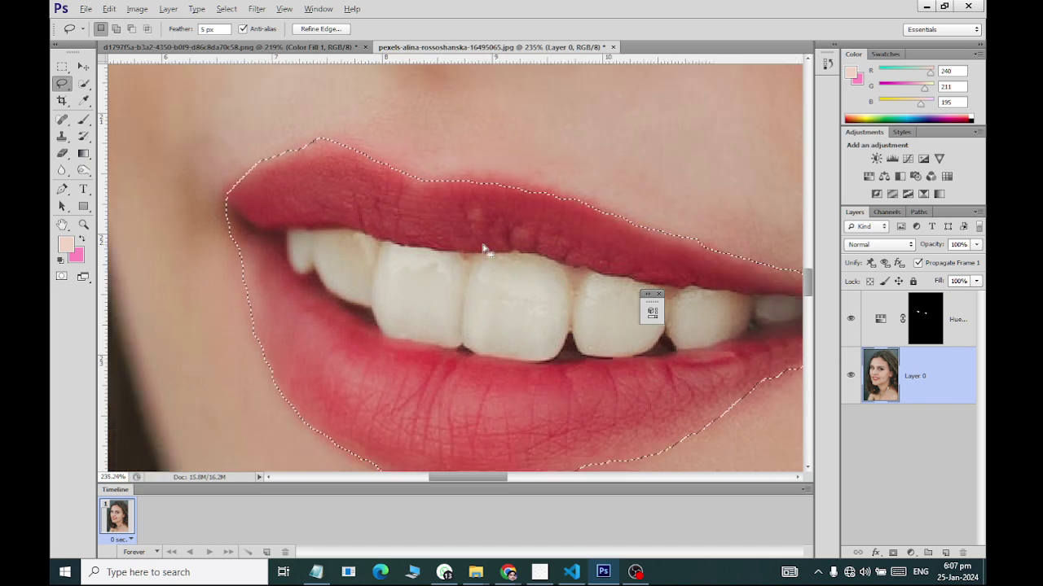
pyautogui.scroll(-2, 483, 265)
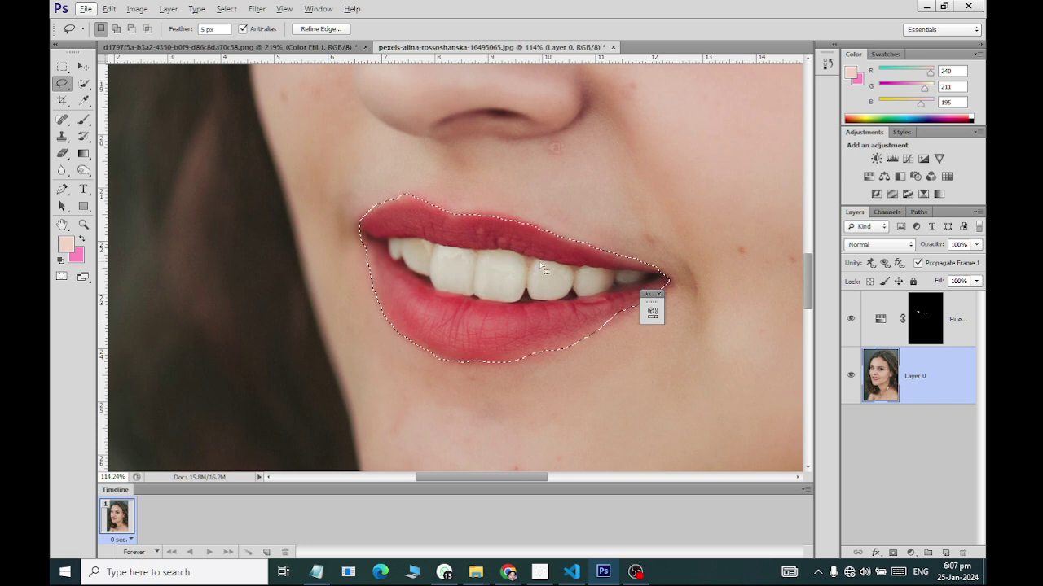
# - Add a lip-masked Hue/Saturation adjustment with Hue -48, Saturation -7, Lightness -18, and select its mask
pyautogui.click(911, 552)
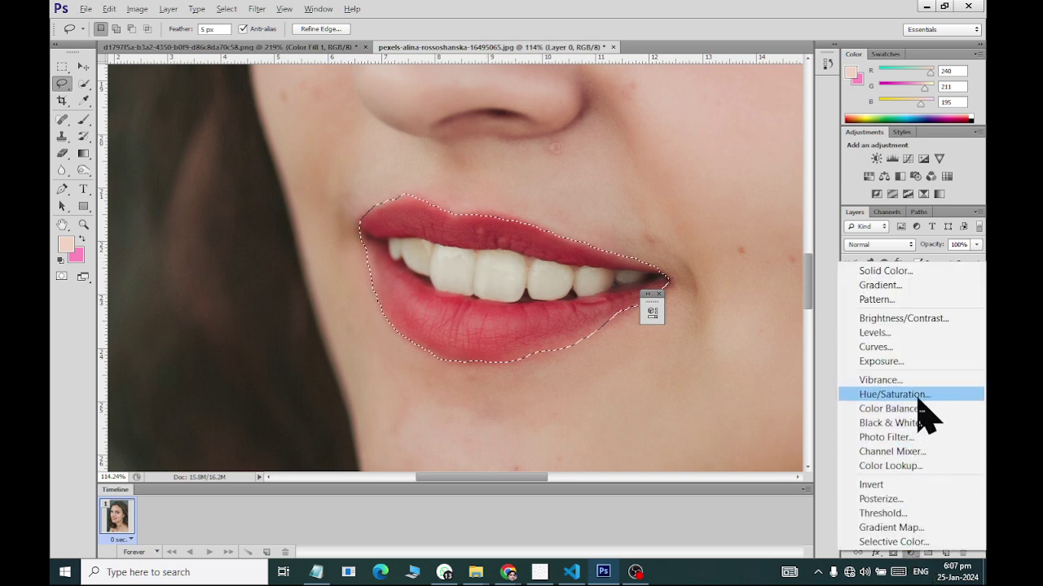
pyautogui.click(919, 398)
pyautogui.moveTo(530, 314)
pyautogui.mouseDown()
pyautogui.moveTo(174, 280)
pyautogui.moveTo(174, 216)
pyautogui.mouseUp()
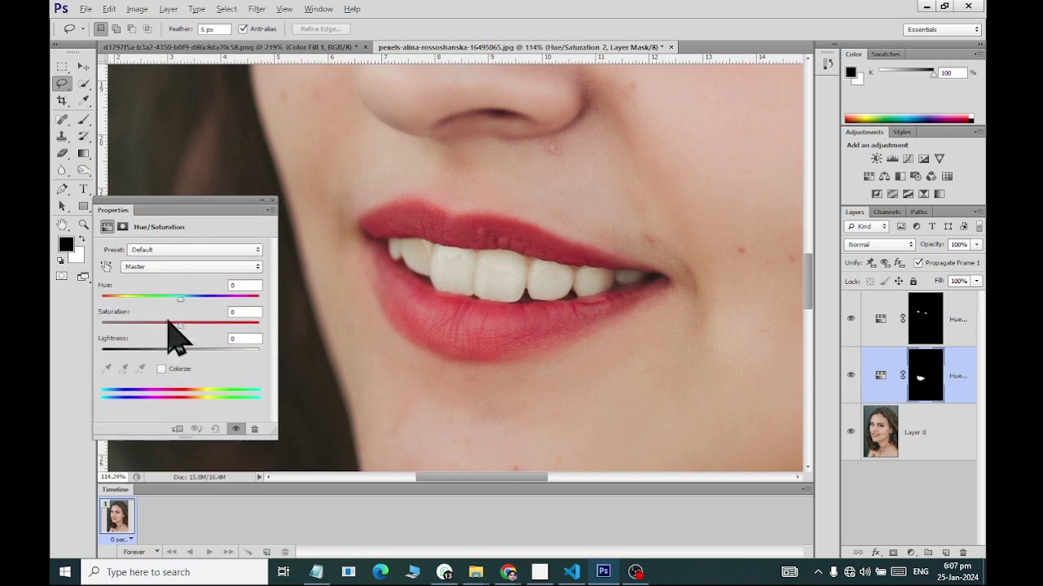
pyautogui.moveTo(180, 298)
pyautogui.mouseDown()
pyautogui.moveTo(223, 299)
pyautogui.moveTo(135, 301)
pyautogui.moveTo(211, 325)
pyautogui.moveTo(174, 326)
pyautogui.moveTo(174, 352)
pyautogui.moveTo(154, 352)
pyautogui.moveTo(167, 352)
pyautogui.mouseUp()
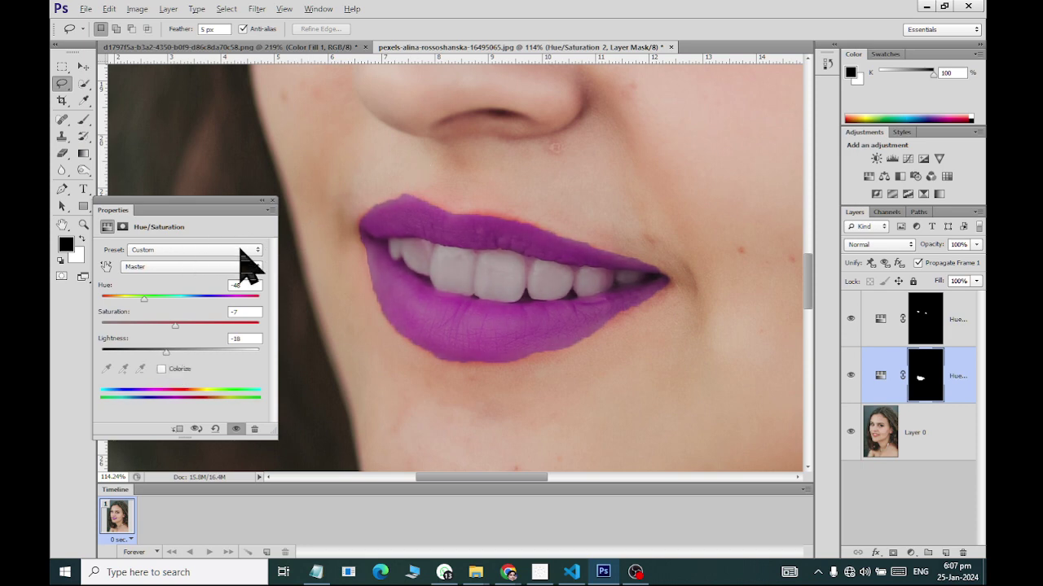
pyautogui.press('alt')
pyautogui.click(925, 386)
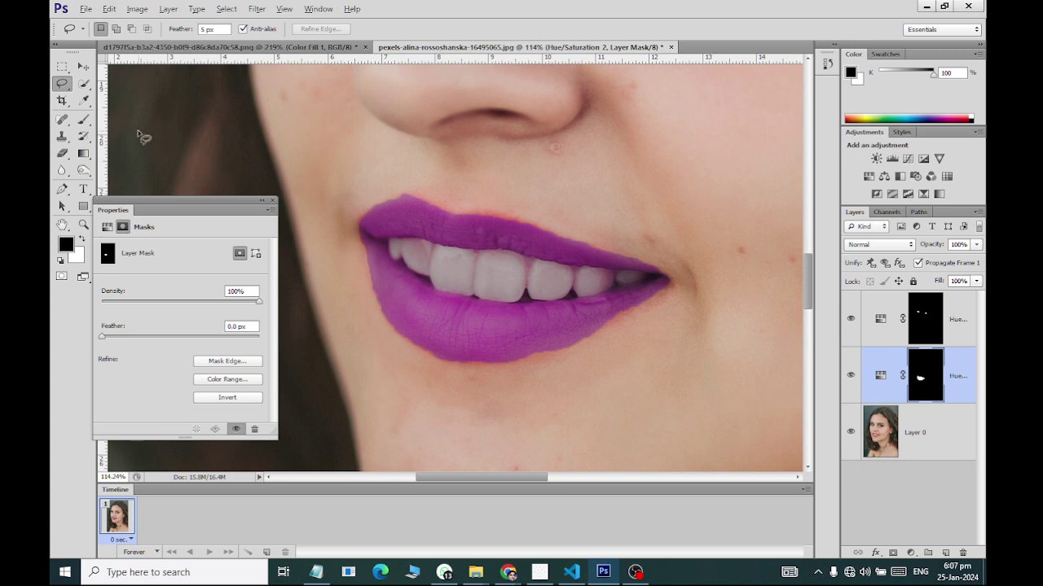
# - Paint white on the Hue/Saturation 2 mask across the upper lip to its left corner
pyautogui.click(82, 121)
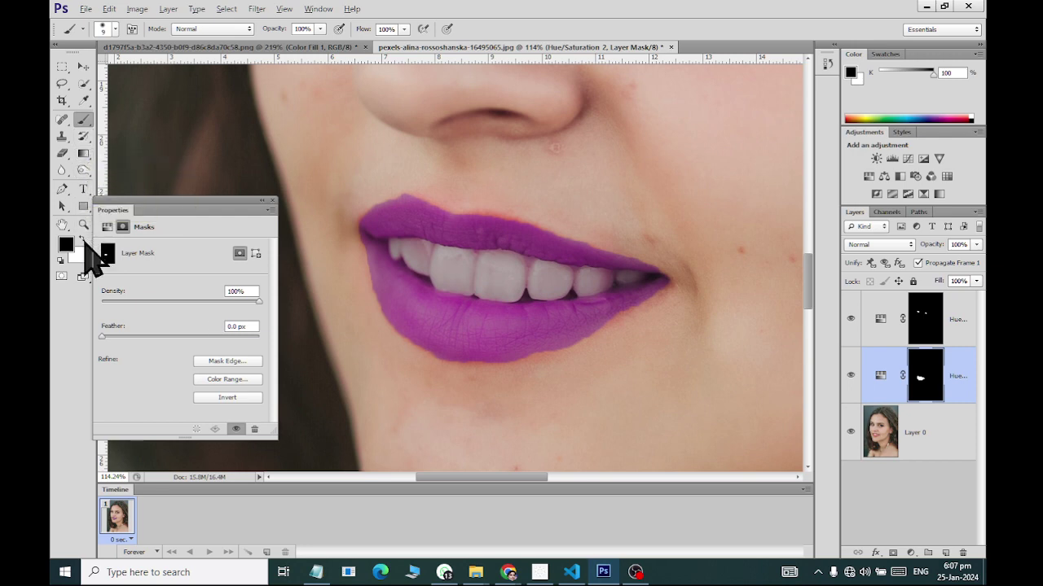
pyautogui.click(82, 240)
pyautogui.scroll(4, 412, 198)
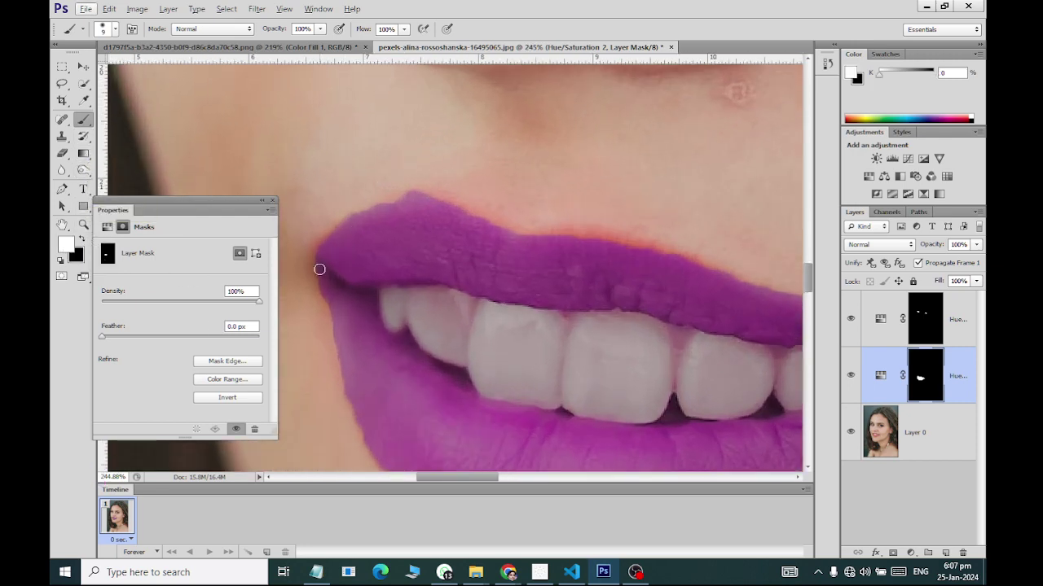
pyautogui.scroll(1, 324, 253)
pyautogui.scroll(1, 327, 245)
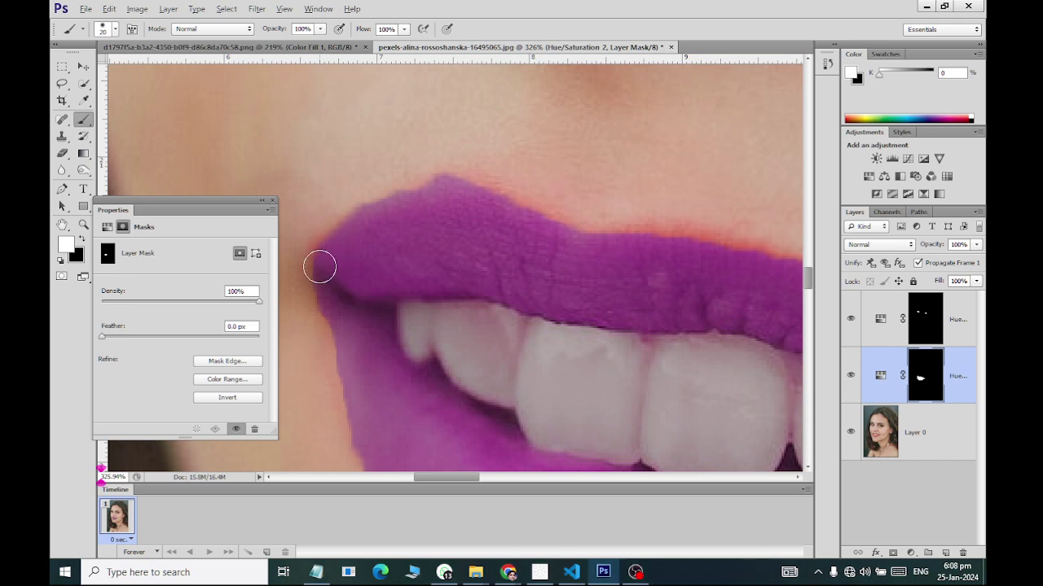
pyautogui.moveTo(320, 266)
pyautogui.mouseDown()
pyautogui.moveTo(356, 223)
pyautogui.moveTo(449, 186)
pyautogui.moveTo(498, 190)
pyautogui.moveTo(562, 236)
pyautogui.moveTo(733, 247)
pyautogui.moveTo(794, 275)
pyautogui.mouseUp()
# - Paint white along the lower lip edge and its left side to extend the purple
pyautogui.scroll(-3, 640, 234)
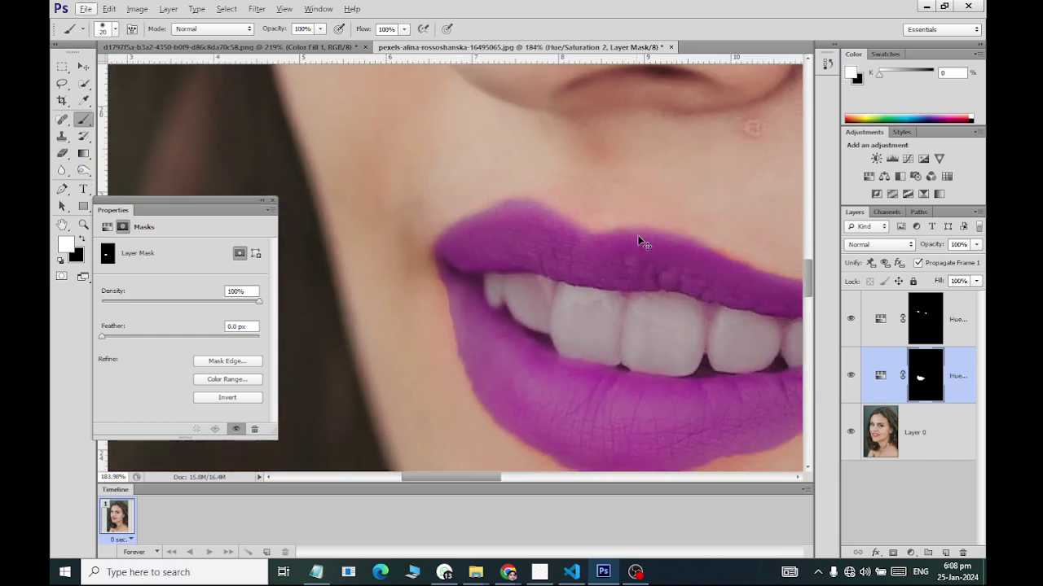
pyautogui.scroll(-2, 645, 241)
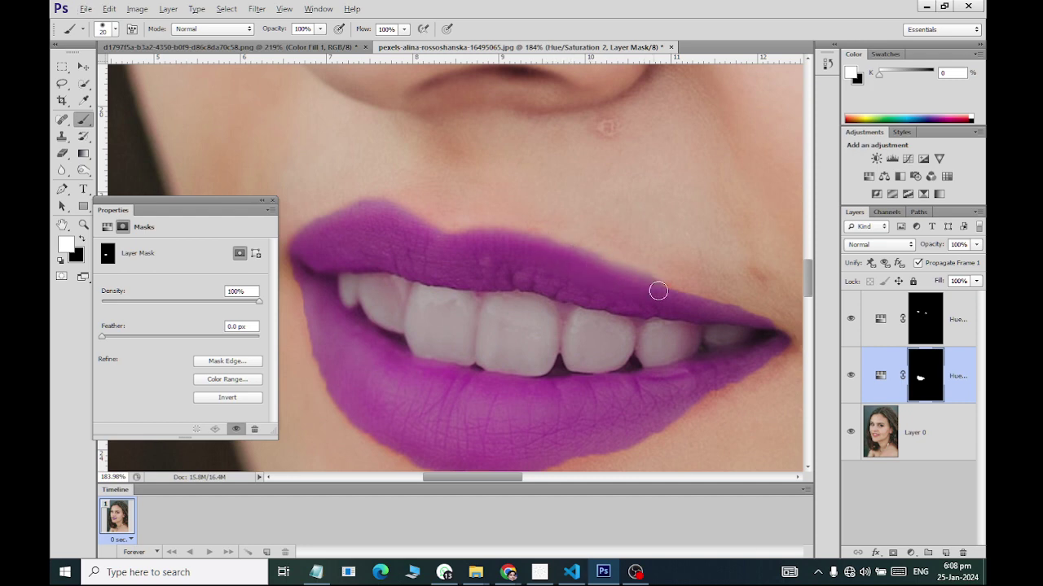
pyautogui.keyDown('alt'); pyautogui.scroll(2, 680, 315); pyautogui.keyUp('alt')
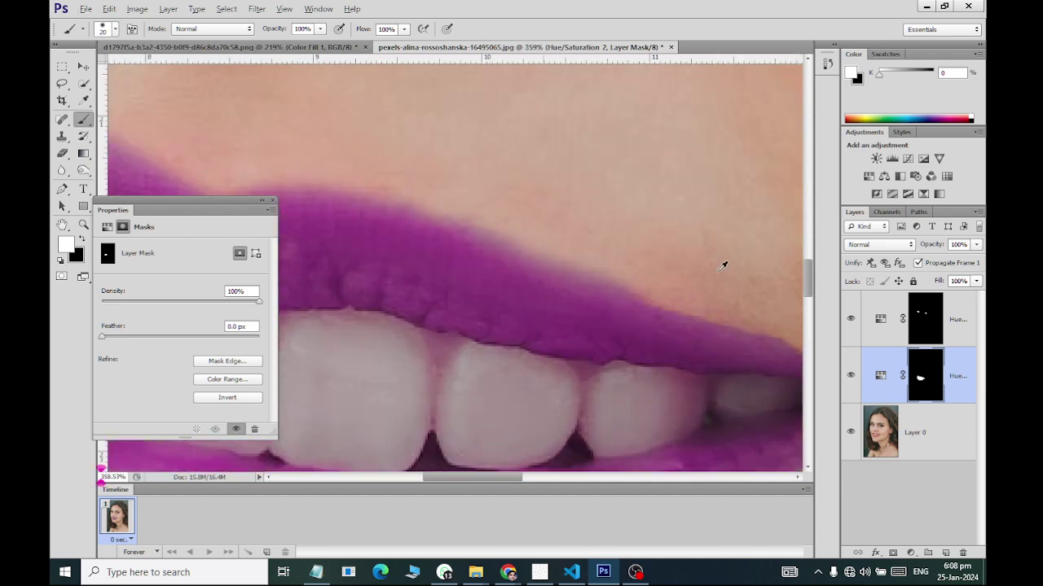
pyautogui.keyDown('alt'); pyautogui.scroll(2, 724, 263); pyautogui.keyUp('alt')
pyautogui.keyDown('alt'); pyautogui.scroll(2, 673, 282); pyautogui.keyUp('alt')
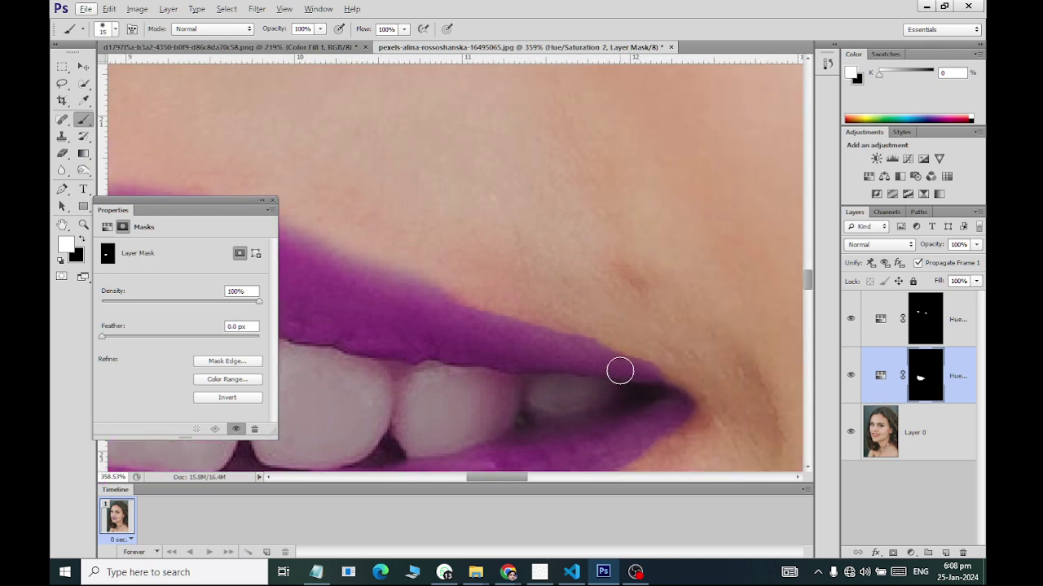
pyautogui.scroll(-2, 670, 361)
pyautogui.scroll(-2, 672, 345)
pyautogui.scroll(-2, 530, 382)
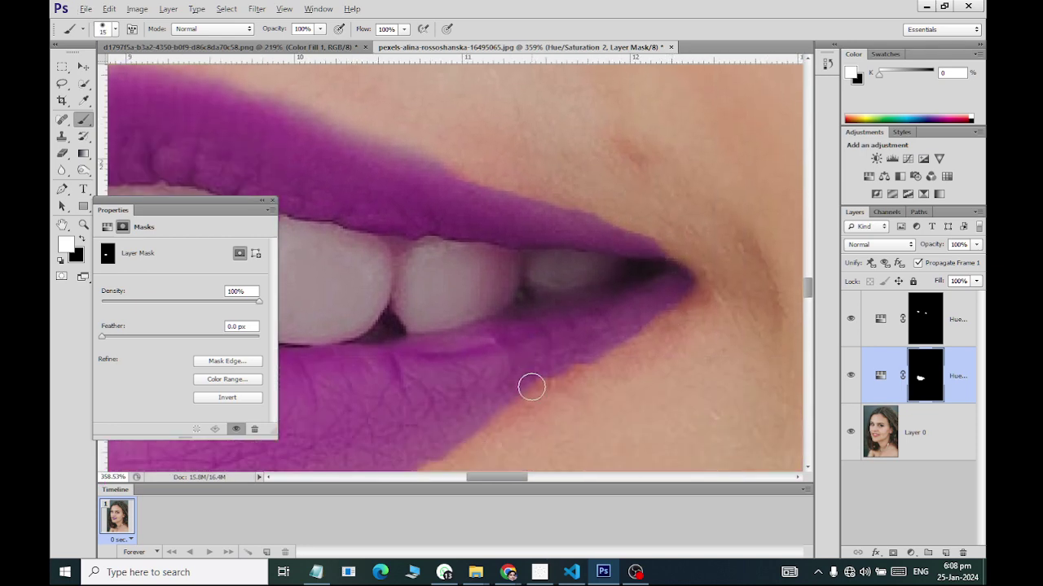
pyautogui.scroll(-2, 522, 377)
pyautogui.keyDown('alt'); pyautogui.scroll(1, 518, 371); pyautogui.keyUp('alt')
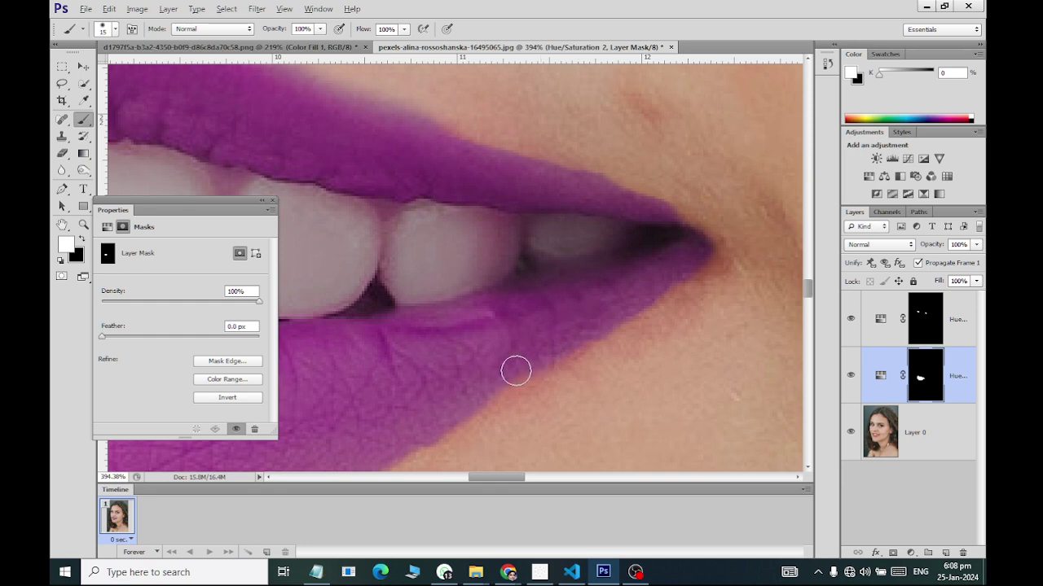
pyautogui.hscroll(-2, 410, 435)
pyautogui.scroll(-2, 442, 408)
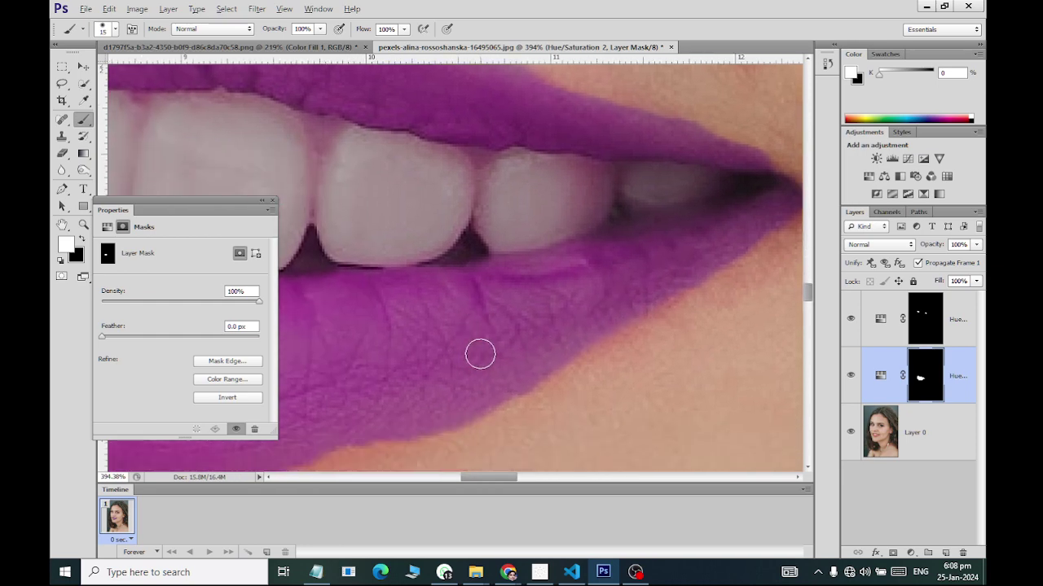
pyautogui.scroll(-1, 479, 354)
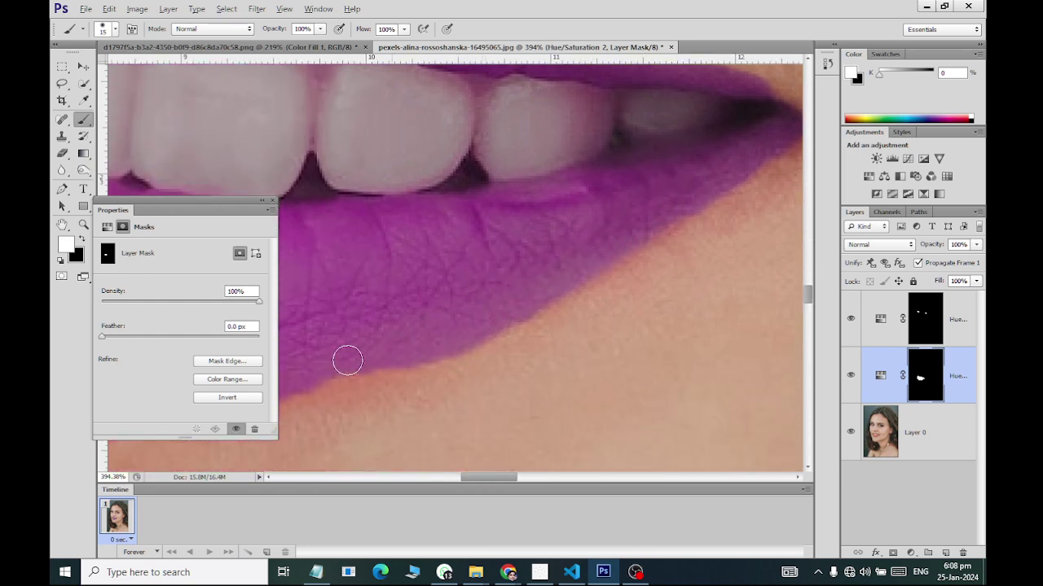
pyautogui.hscroll(-3, 370, 346)
pyautogui.hscroll(-3, 390, 334)
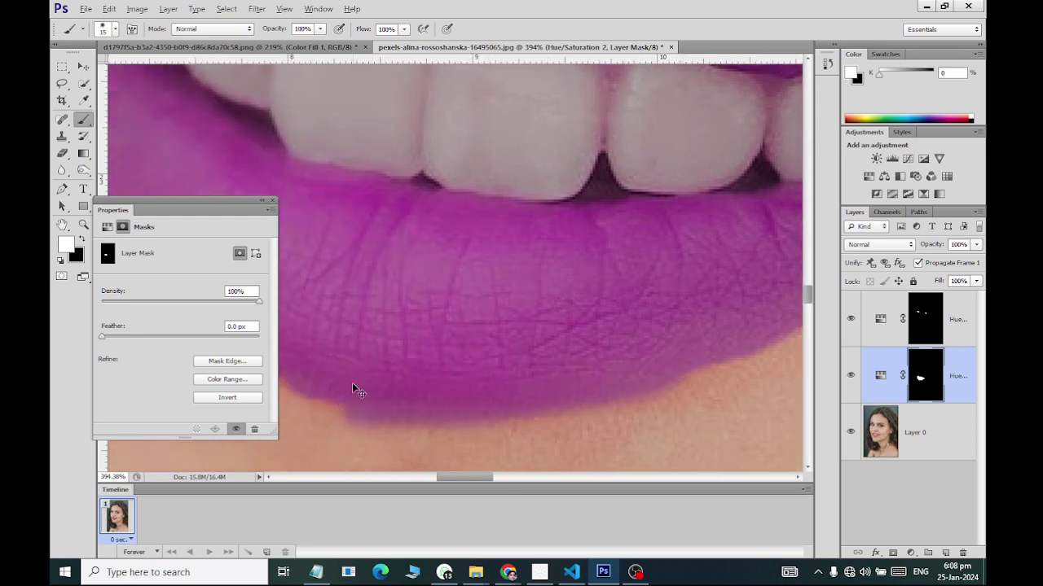
pyautogui.hscroll(-3, 352, 382)
pyautogui.moveTo(513, 400); pyautogui.dragTo(290, 255)
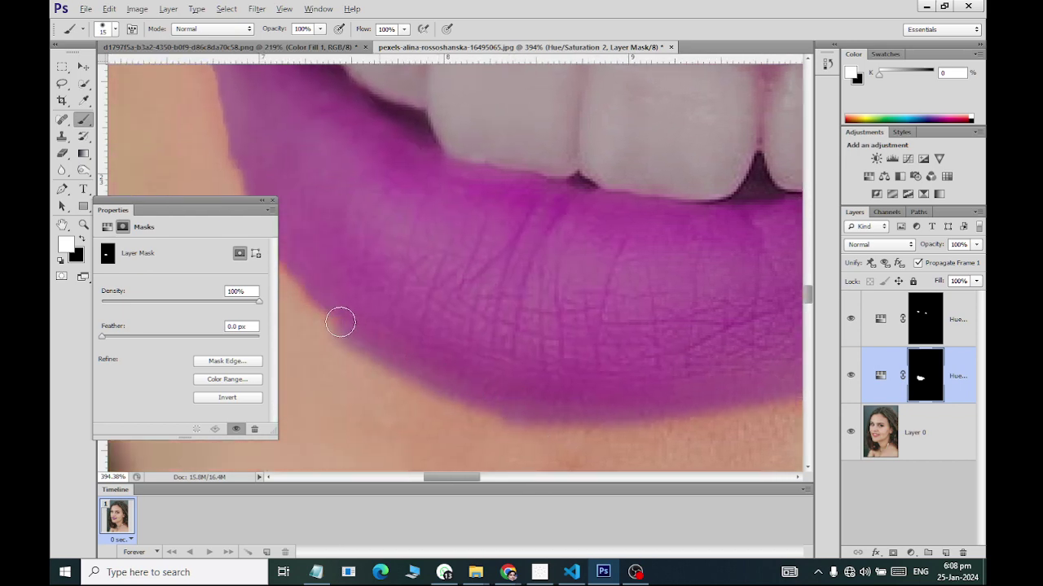
pyautogui.hscroll(-2, 290, 255)
pyautogui.hscroll(-1, 298, 249)
pyautogui.scroll(2, 434, 317)
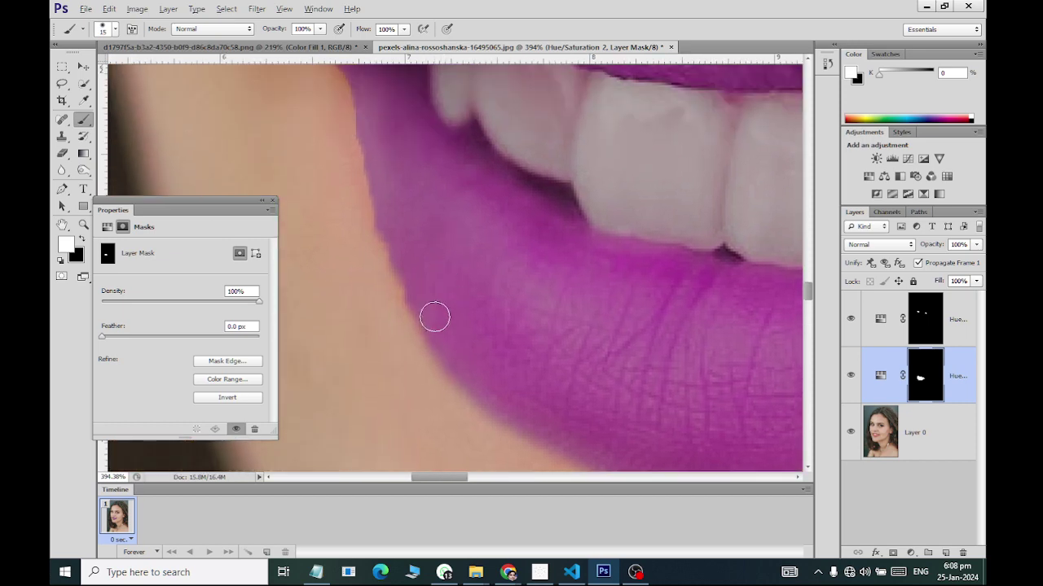
pyautogui.moveTo(425, 319)
pyautogui.mouseDown()
pyautogui.moveTo(396, 274)
pyautogui.moveTo(342, 85)
pyautogui.mouseUp()
# - Zoom in and out to check the purple along the upper lip edge
pyautogui.scroll(1, 344, 97)
pyautogui.scroll(4, 358, 205)
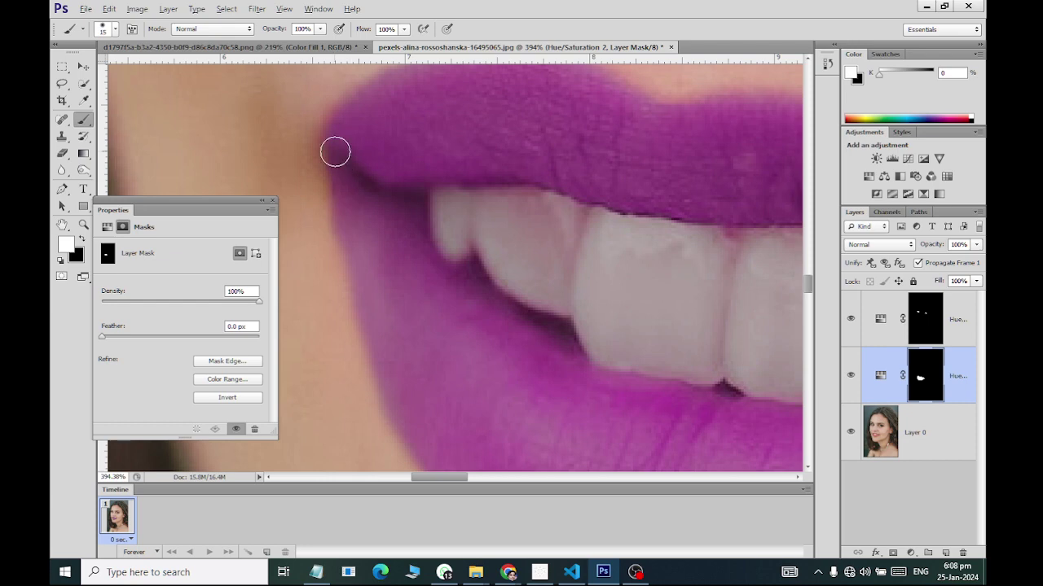
pyautogui.keyDown('alt'); pyautogui.scroll(-2, 375, 150); pyautogui.keyUp('alt')
pyautogui.keyDown('alt'); pyautogui.scroll(-2, 417, 163); pyautogui.keyUp('alt')
pyautogui.keyDown('alt'); pyautogui.scroll(-2, 456, 260); pyautogui.keyUp('alt')
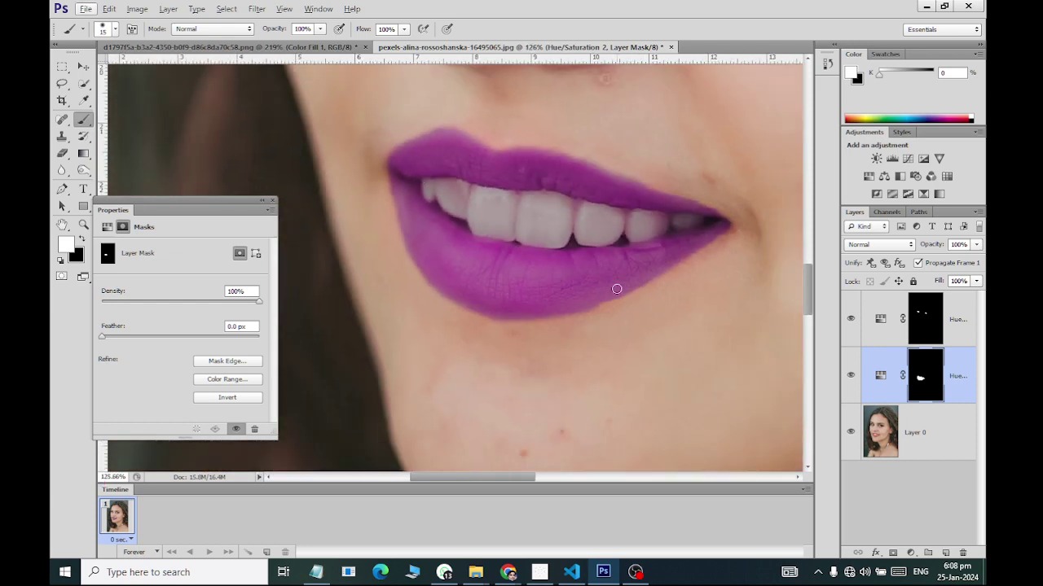
pyautogui.keyDown('alt'); pyautogui.scroll(2, 592, 302); pyautogui.keyUp('alt')
pyautogui.keyDown('alt'); pyautogui.scroll(2, 571, 314); pyautogui.keyUp('alt')
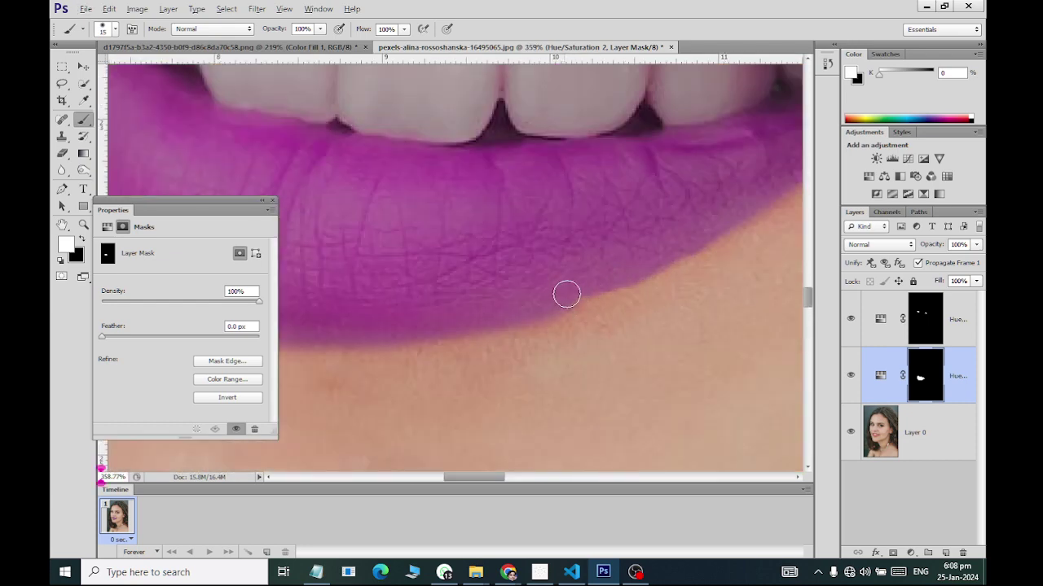
pyautogui.keyDown('alt'); pyautogui.scroll(-2, 631, 245); pyautogui.keyUp('alt')
pyautogui.keyDown('alt'); pyautogui.scroll(-2, 624, 225); pyautogui.keyUp('alt')
pyautogui.keyDown('alt'); pyautogui.scroll(2, 644, 212); pyautogui.keyUp('alt')
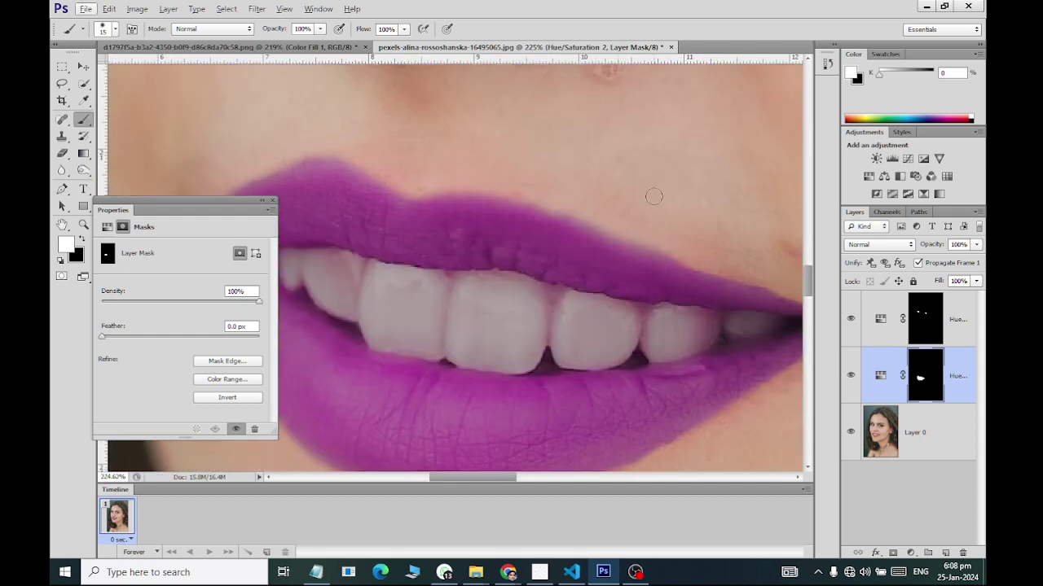
pyautogui.keyDown('alt'); pyautogui.scroll(1, 653, 200); pyautogui.keyUp('alt')
pyautogui.keyDown('alt'); pyautogui.scroll(1, 622, 250); pyautogui.keyUp('alt')
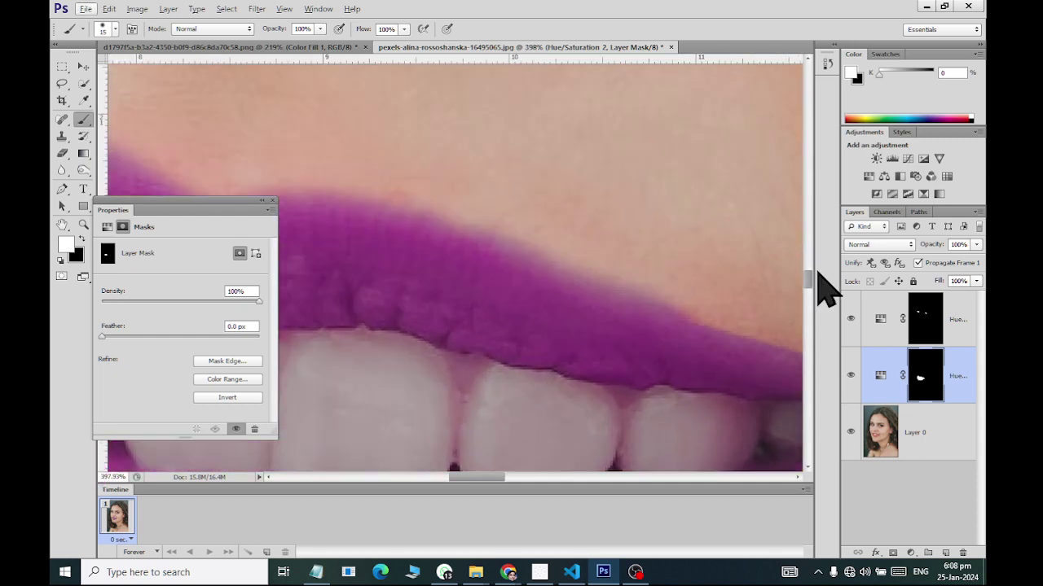
# - Inspect the upper lip edge up close and finish with black as the foreground colour
pyautogui.click(83, 238)
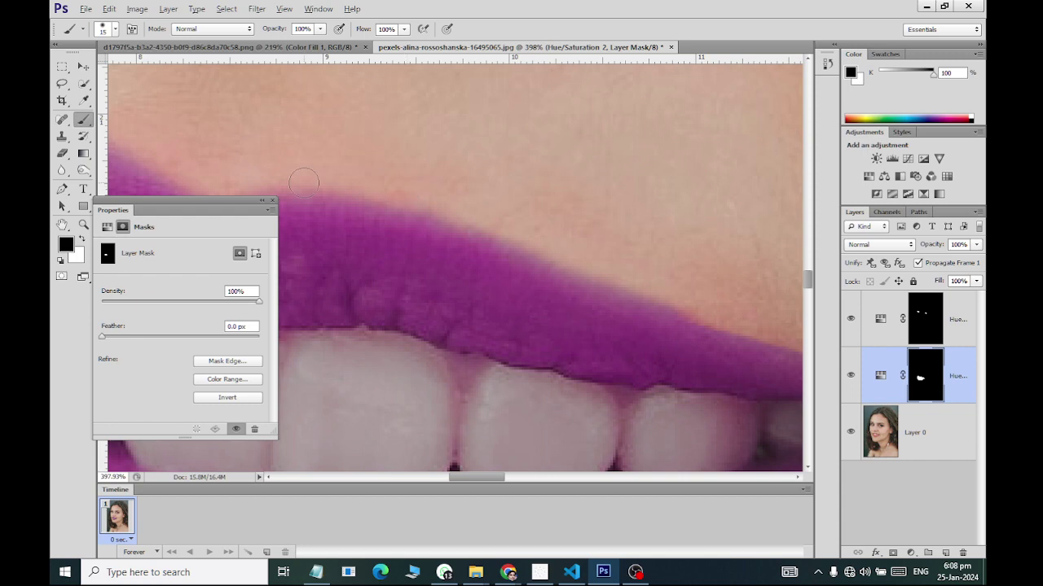
pyautogui.click(83, 238)
pyautogui.scroll(2, 693, 321)
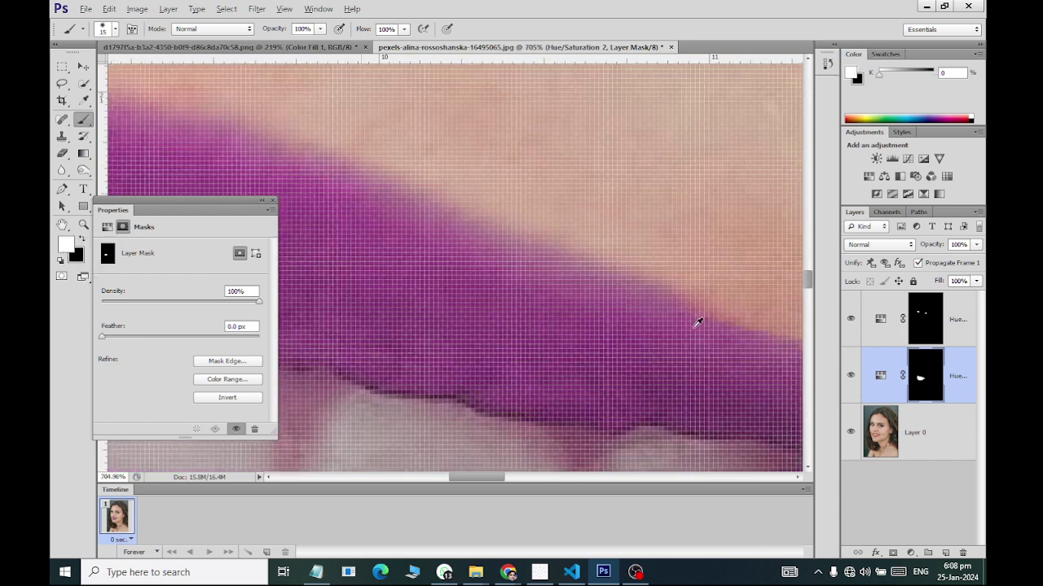
pyautogui.scroll(2, 693, 321)
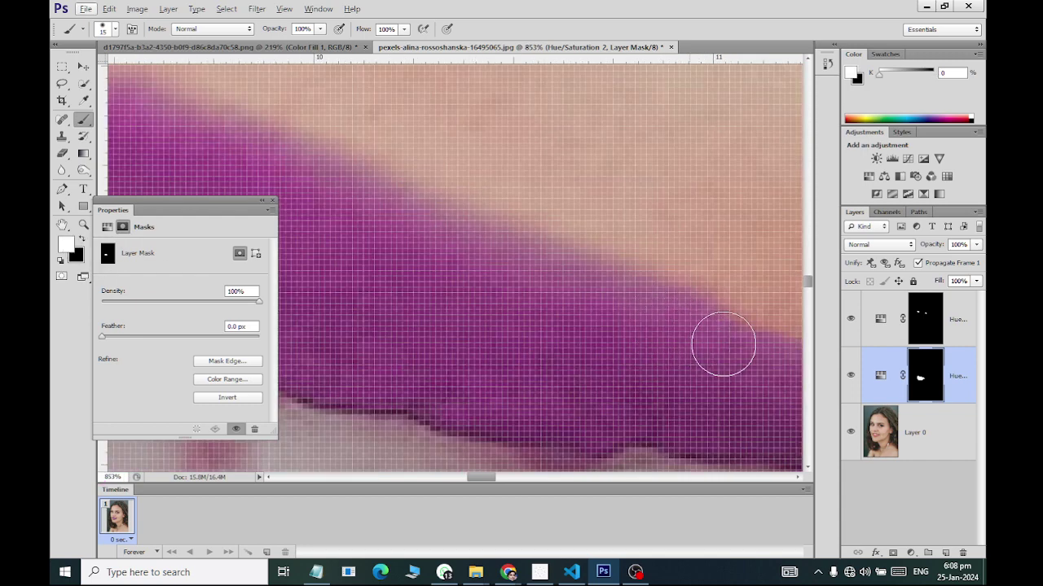
pyautogui.scroll(-4, 477, 216)
pyautogui.hscroll(-2, 527, 298)
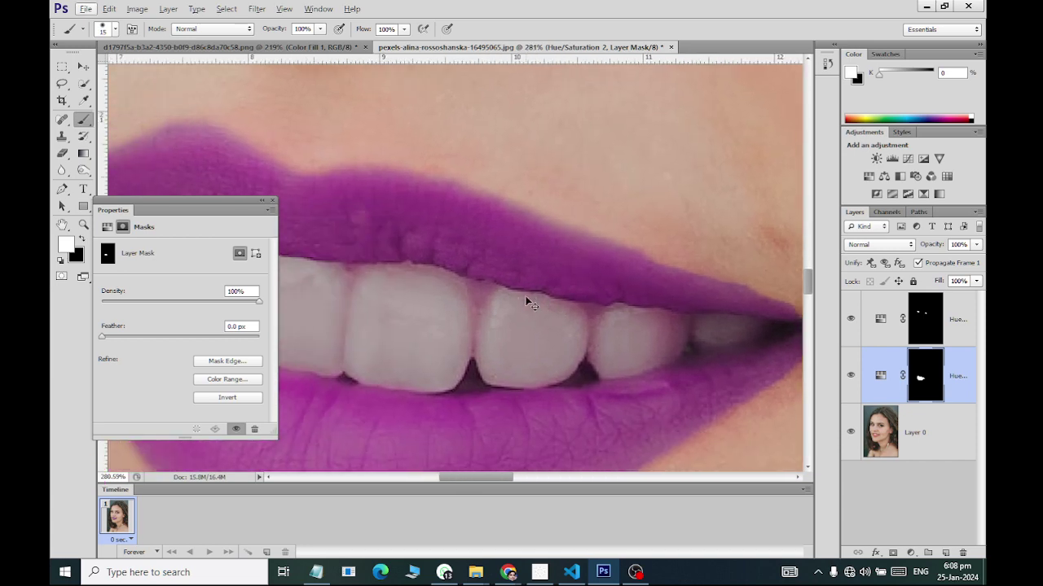
pyautogui.hscroll(-2, 527, 298)
pyautogui.hscroll(-2, 521, 294)
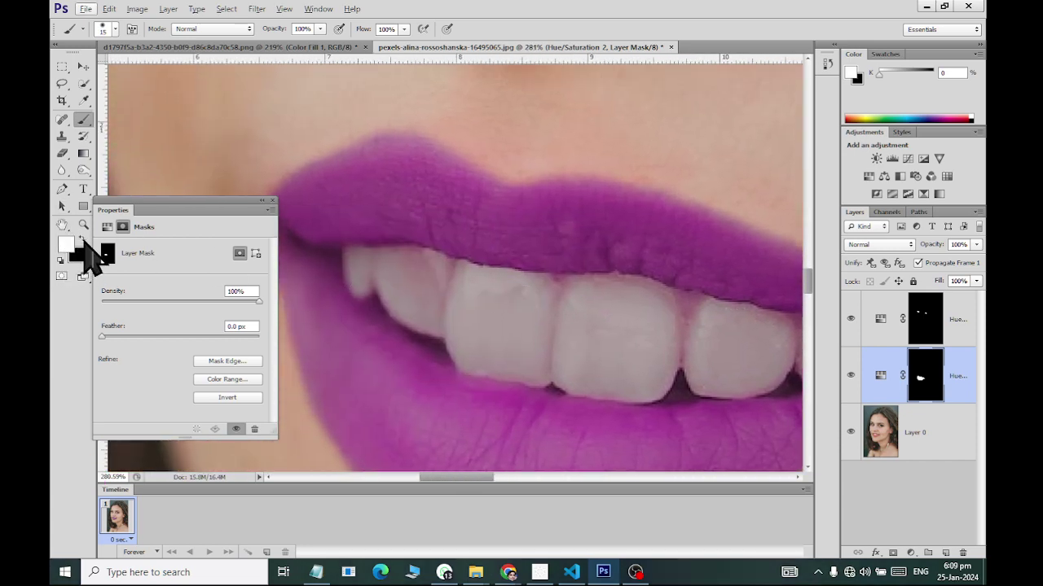
pyautogui.click(82, 239)
# - Paint black on the lip mask over the front teeth, the small left tooth and upper teeth
pyautogui.keyDown('alt'); pyautogui.scroll(3, 417, 292); pyautogui.keyUp('alt')
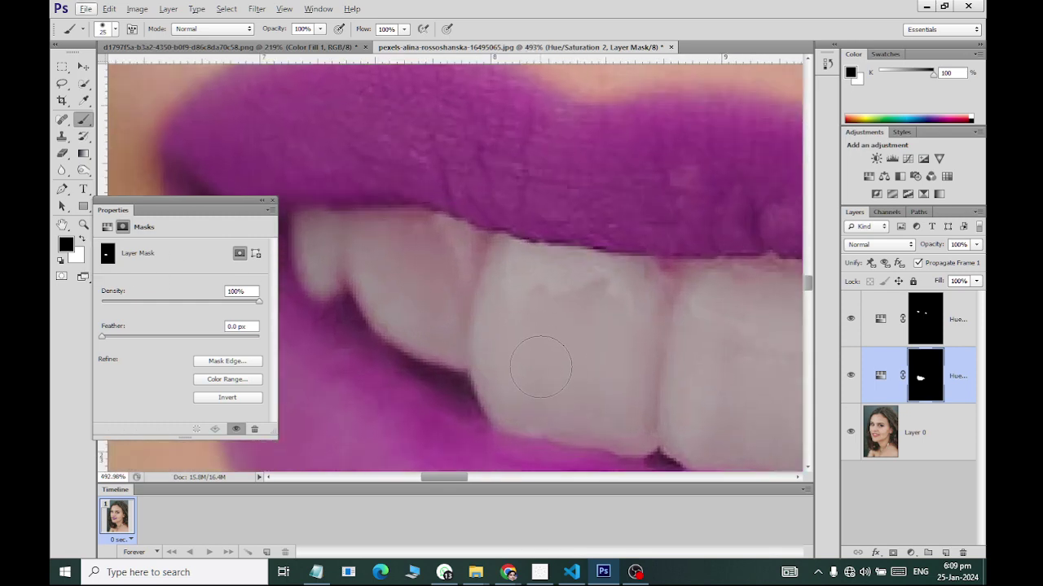
pyautogui.moveTo(540, 364); pyautogui.dragTo(350, 252)
pyautogui.hscroll(-3, 342, 268)
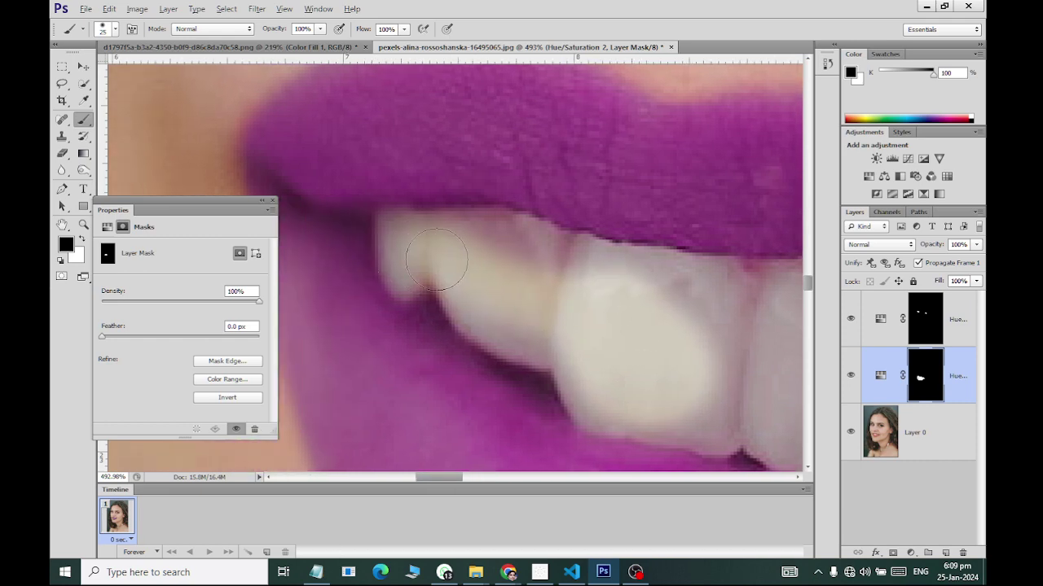
pyautogui.moveTo(424, 269)
pyautogui.mouseDown()
pyautogui.moveTo(394, 254)
pyautogui.moveTo(761, 297)
pyautogui.mouseUp()
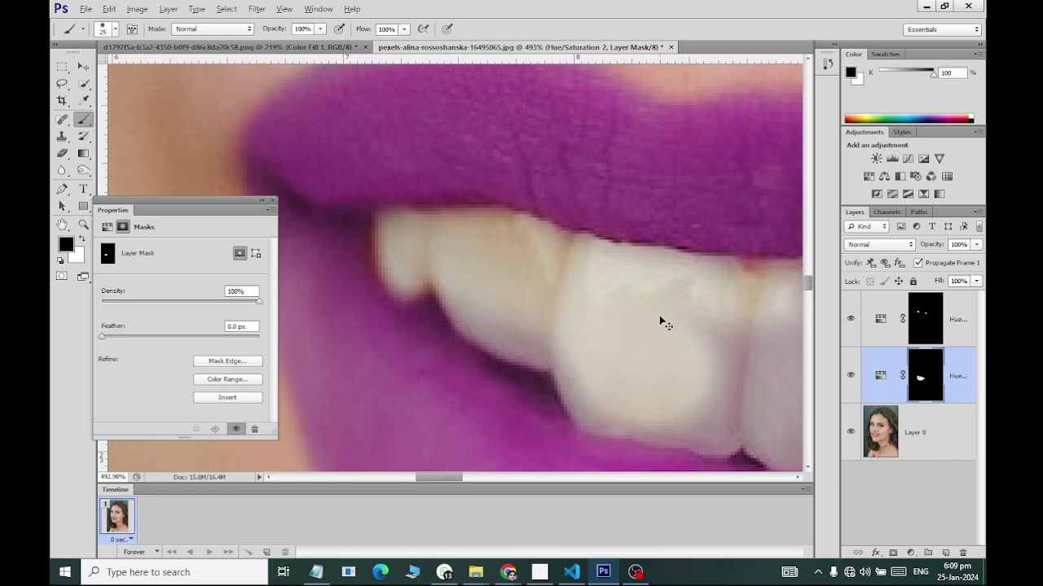
pyautogui.hscroll(3, 658, 315)
pyautogui.hscroll(2, 635, 318)
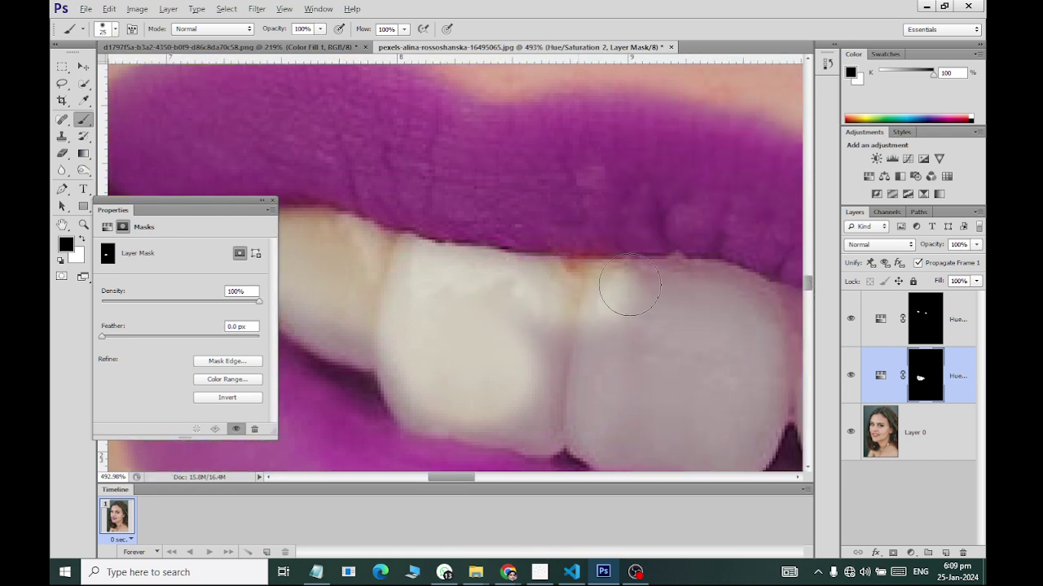
pyautogui.moveTo(565, 285); pyautogui.dragTo(770, 301)
pyautogui.hscroll(5, 624, 319)
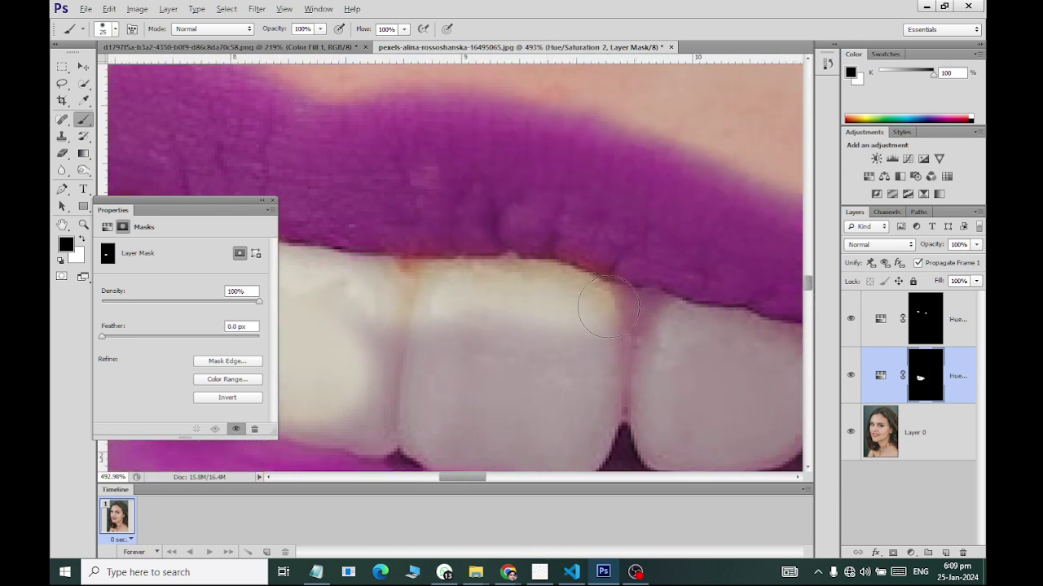
pyautogui.moveTo(607, 307)
pyautogui.mouseDown()
pyautogui.moveTo(675, 344)
pyautogui.moveTo(646, 384)
pyautogui.mouseUp()
pyautogui.hscroll(2, 659, 353)
pyautogui.hscroll(3, 578, 356)
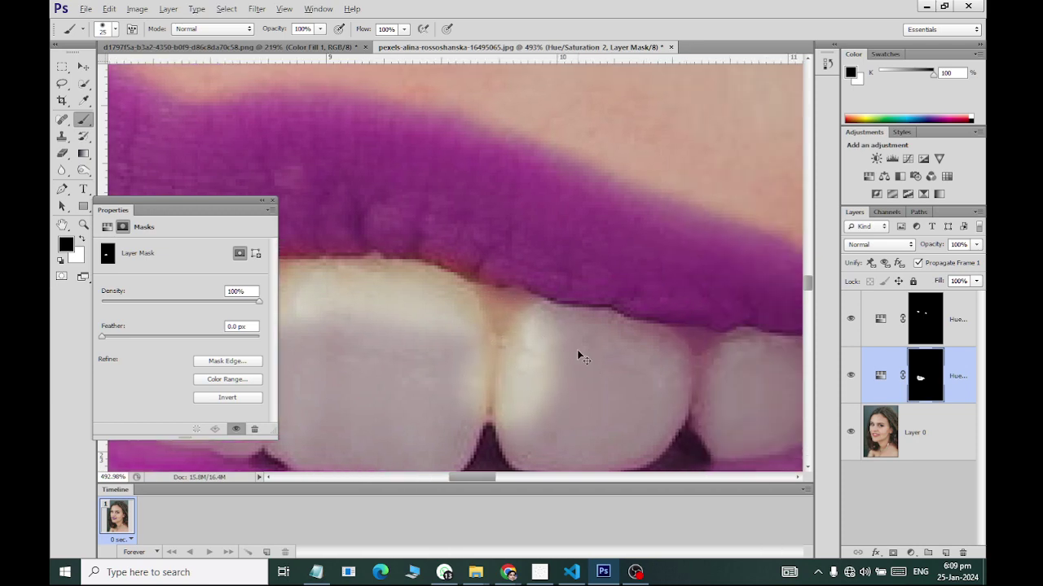
pyautogui.moveTo(514, 334); pyautogui.dragTo(745, 374)
# - Continue painting black across the right teeth and tooth edges to clear the remaining tint
pyautogui.hscroll(3, 584, 354)
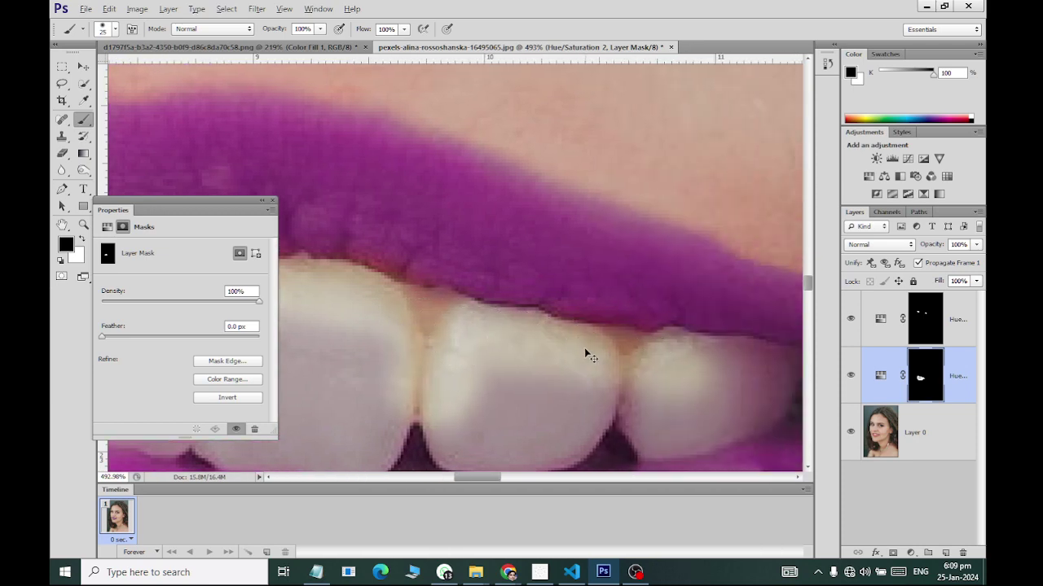
pyautogui.hscroll(2, 564, 364)
pyautogui.moveTo(565, 364)
pyautogui.mouseDown()
pyautogui.moveTo(709, 361)
pyautogui.moveTo(750, 372)
pyautogui.mouseUp()
pyautogui.hscroll(3, 589, 344)
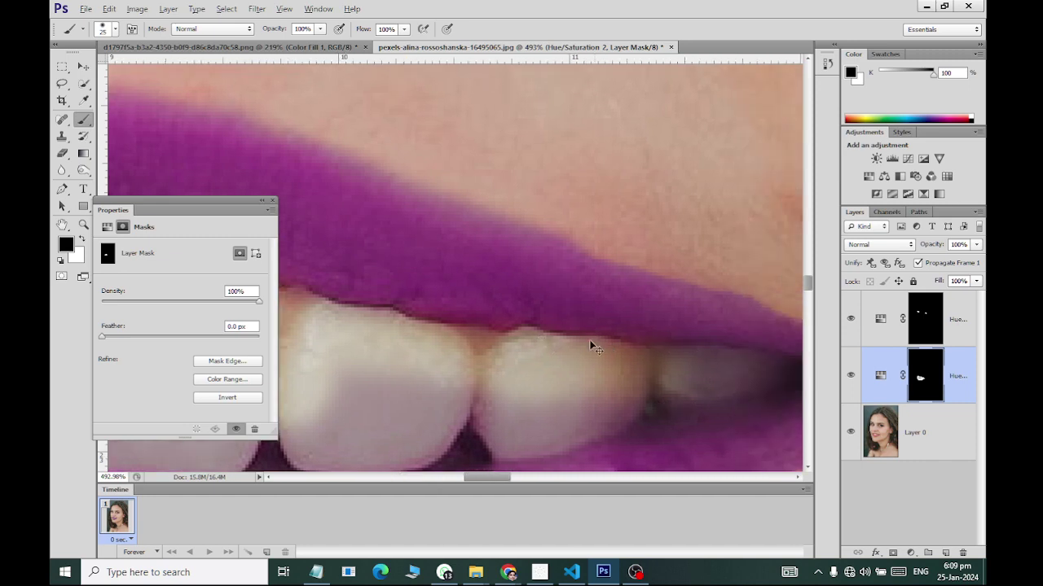
pyautogui.hscroll(2, 552, 383)
pyautogui.moveTo(552, 383); pyautogui.dragTo(728, 372)
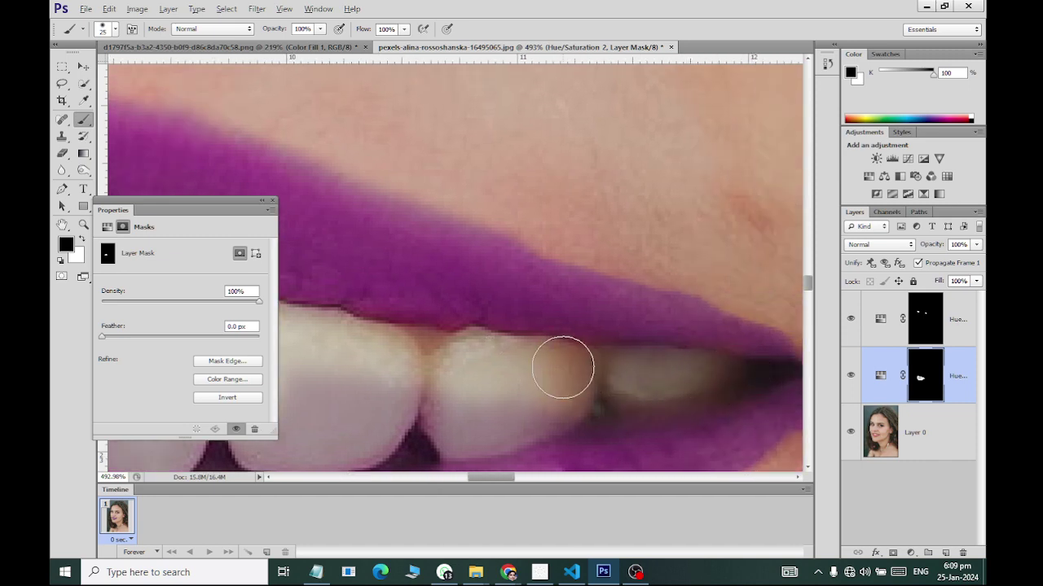
pyautogui.moveTo(614, 379); pyautogui.dragTo(400, 407)
pyautogui.hscroll(-3, 400, 407)
pyautogui.hscroll(-2, 598, 413)
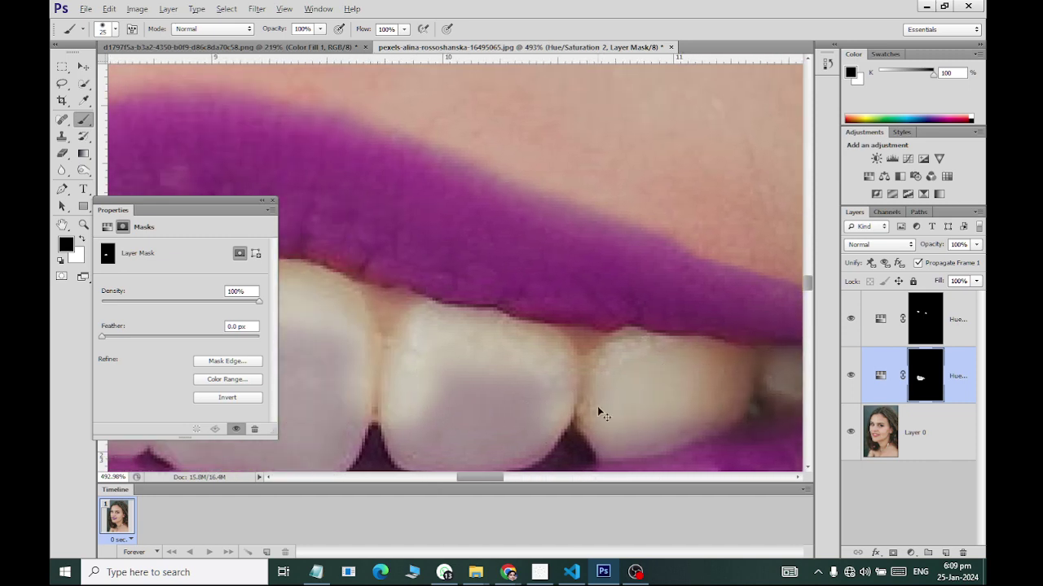
pyautogui.moveTo(750, 396)
pyautogui.mouseDown()
pyautogui.moveTo(600, 419)
pyautogui.moveTo(489, 417)
pyautogui.mouseUp()
pyautogui.hscroll(-2, 570, 411)
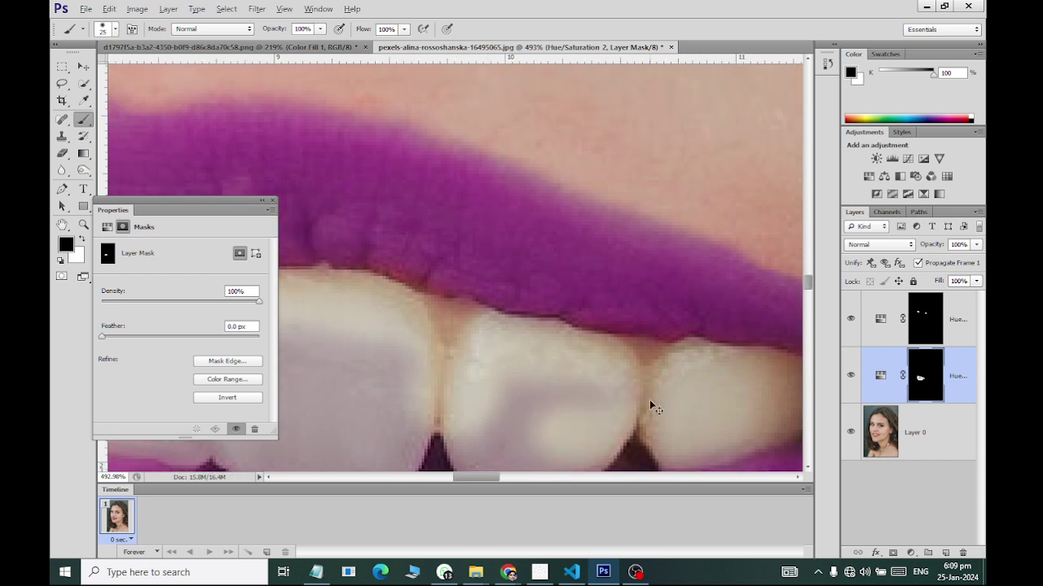
pyautogui.moveTo(651, 407)
pyautogui.mouseDown()
pyautogui.moveTo(563, 412)
pyautogui.moveTo(437, 379)
pyautogui.mouseUp()
# - Paint out the tooth bottoms, the grey patch on the middle tooth and the left tooth edge
pyautogui.scroll(-1, 423, 360)
pyautogui.scroll(-2, 426, 345)
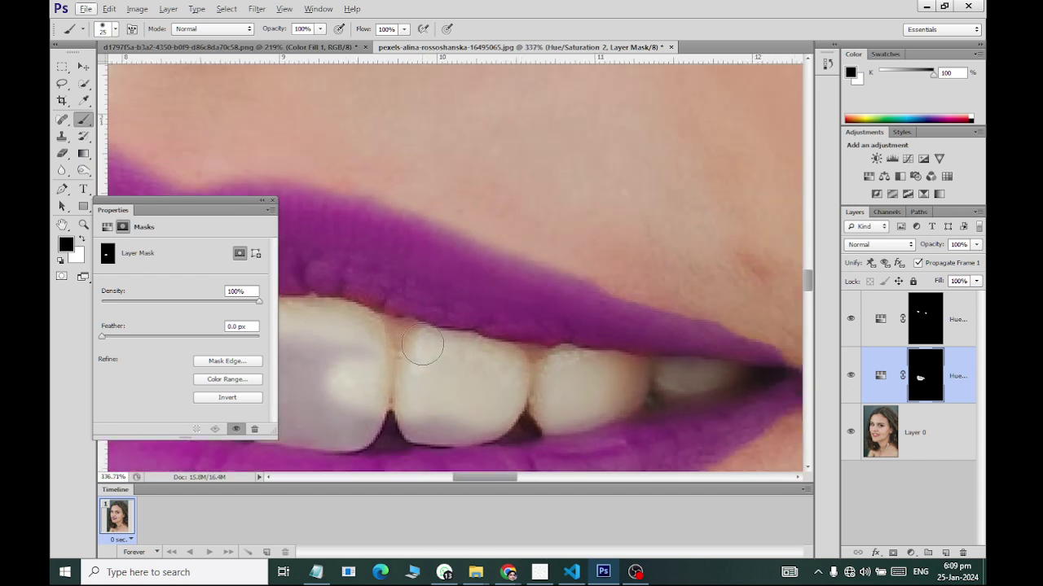
pyautogui.scroll(-1, 489, 373)
pyautogui.scroll(-1, 488, 359)
pyautogui.scroll(-2, 396, 325)
pyautogui.hscroll(-1, 448, 295)
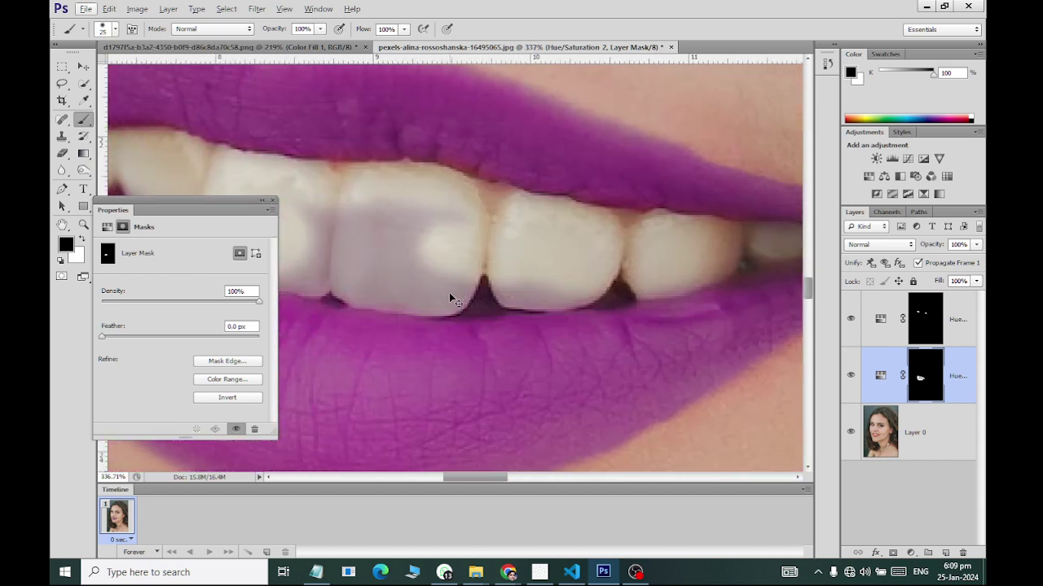
pyautogui.hscroll(-3, 594, 287)
pyautogui.scroll(1, 754, 291)
pyautogui.scroll(1, 764, 294)
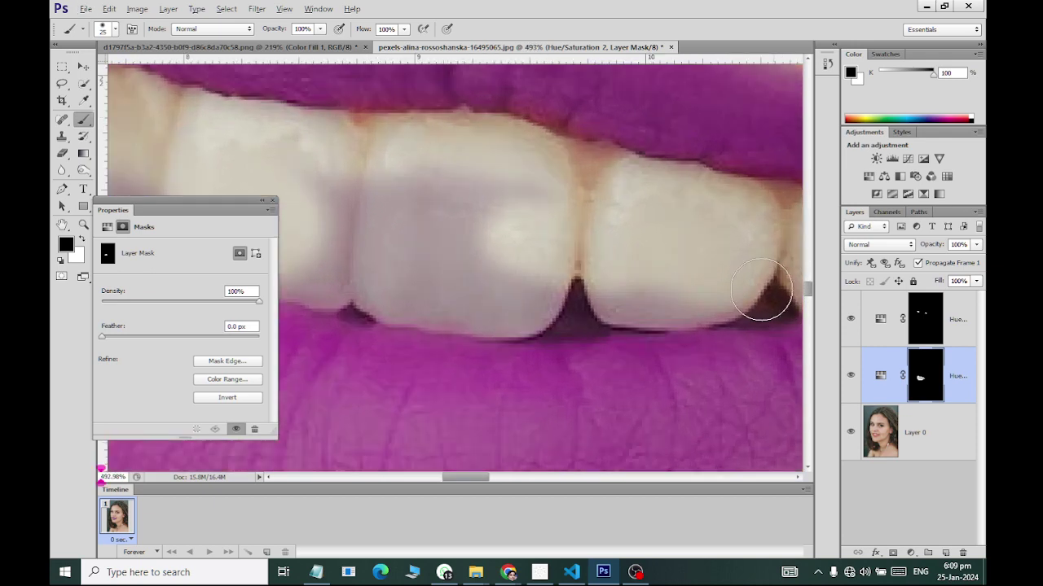
pyautogui.moveTo(760, 290)
pyautogui.mouseDown()
pyautogui.moveTo(578, 309)
pyautogui.moveTo(444, 302)
pyautogui.moveTo(359, 273)
pyautogui.moveTo(462, 234)
pyautogui.moveTo(625, 242)
pyautogui.mouseUp()
pyautogui.moveTo(472, 188)
pyautogui.mouseDown()
pyautogui.moveTo(415, 211)
pyautogui.moveTo(410, 237)
pyautogui.moveTo(514, 251)
pyautogui.mouseUp()
pyautogui.moveTo(326, 233)
pyautogui.mouseDown()
pyautogui.moveTo(361, 204)
pyautogui.moveTo(540, 217)
pyautogui.mouseUp()
pyautogui.moveTo(472, 248); pyautogui.dragTo(348, 163)
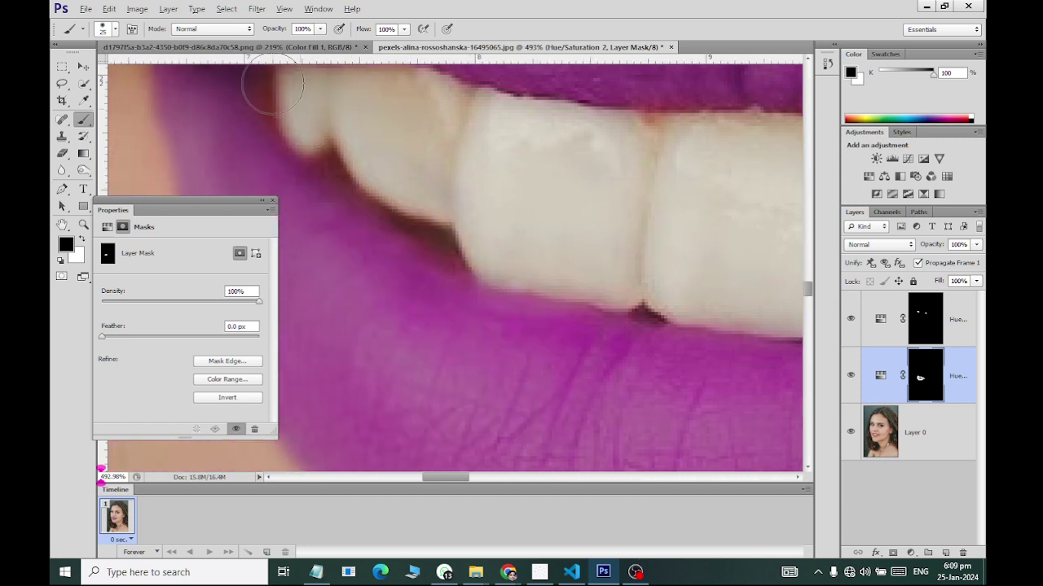
pyautogui.scroll(-3, 345, 163)
# - Zoom out to the full portrait and make the Hue/Saturation 2 purple-lip layer visible again
pyautogui.scroll(-3, 367, 137)
pyautogui.scroll(-2, 366, 136)
pyautogui.scroll(-2, 375, 146)
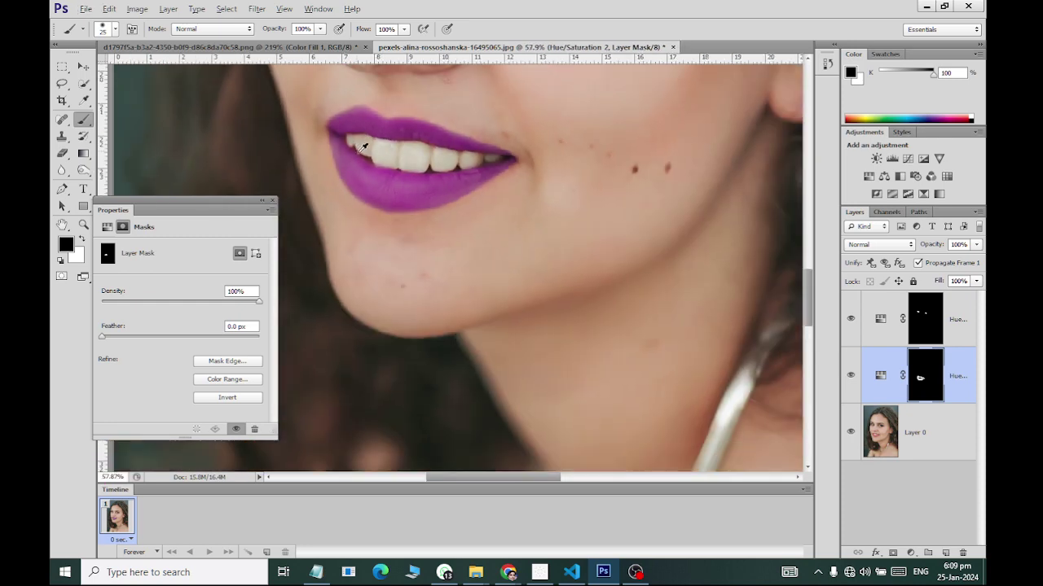
pyautogui.scroll(-2, 391, 159)
pyautogui.scroll(-2, 403, 170)
pyautogui.scroll(-2, 403, 171)
pyautogui.scroll(3, 404, 204)
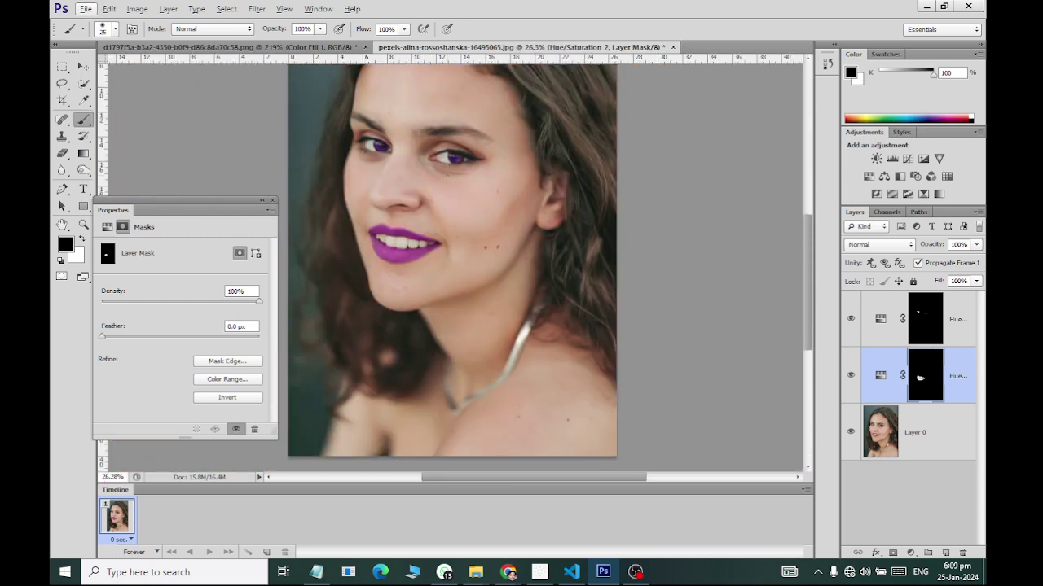
pyautogui.scroll(3, 405, 231)
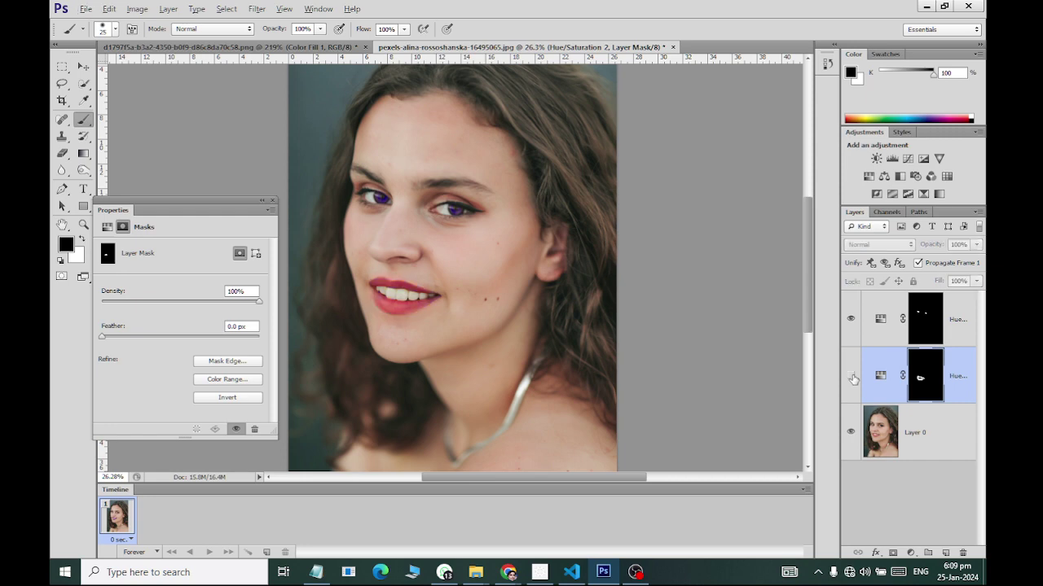
pyautogui.click(851, 376)
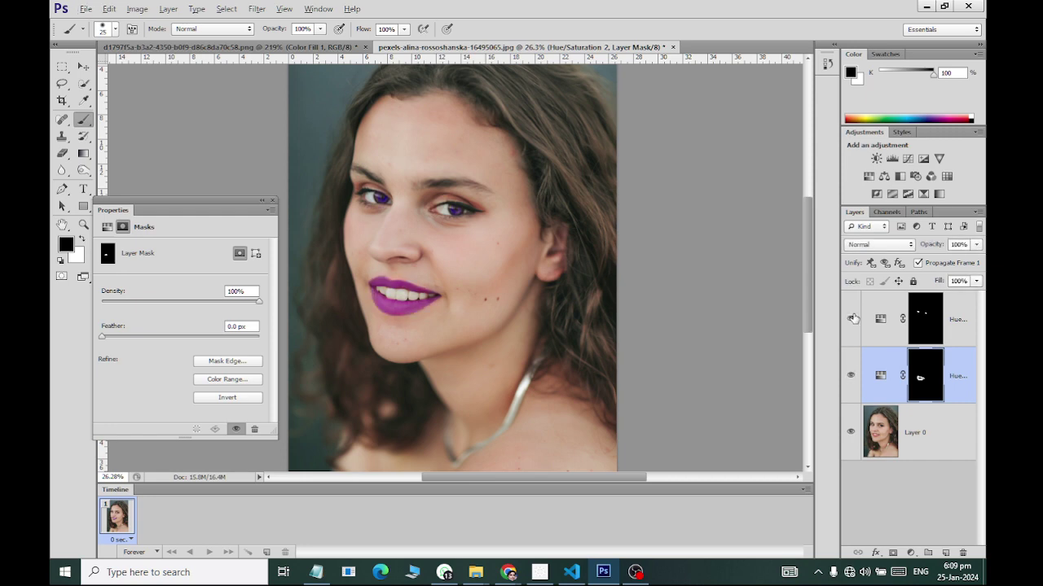